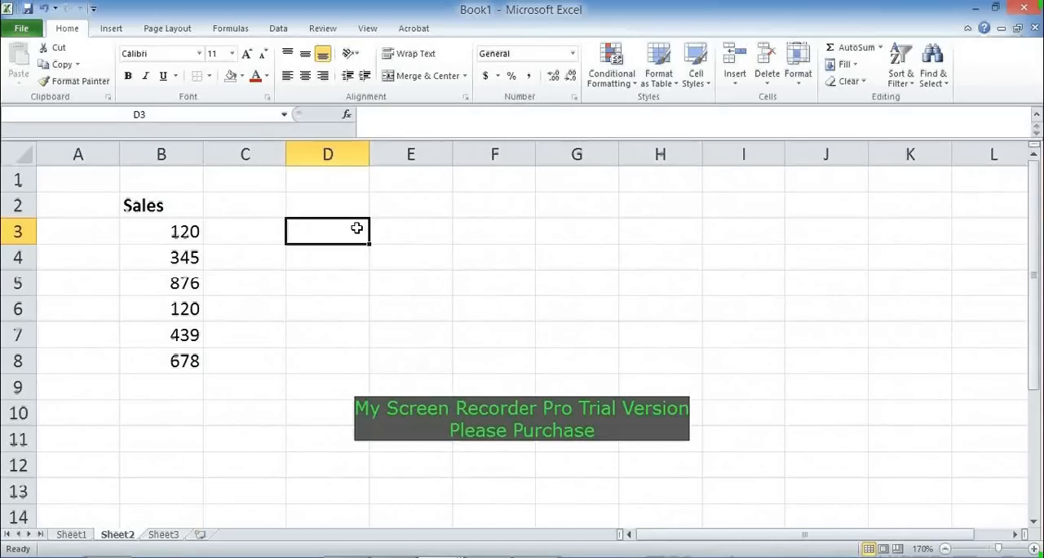
# Step: Enter the label "Latest Sales Figure" in D3 and autofit column D to its text
pyautogui.press('Left')
pyautogui.press('Right')
pyautogui.write('L')
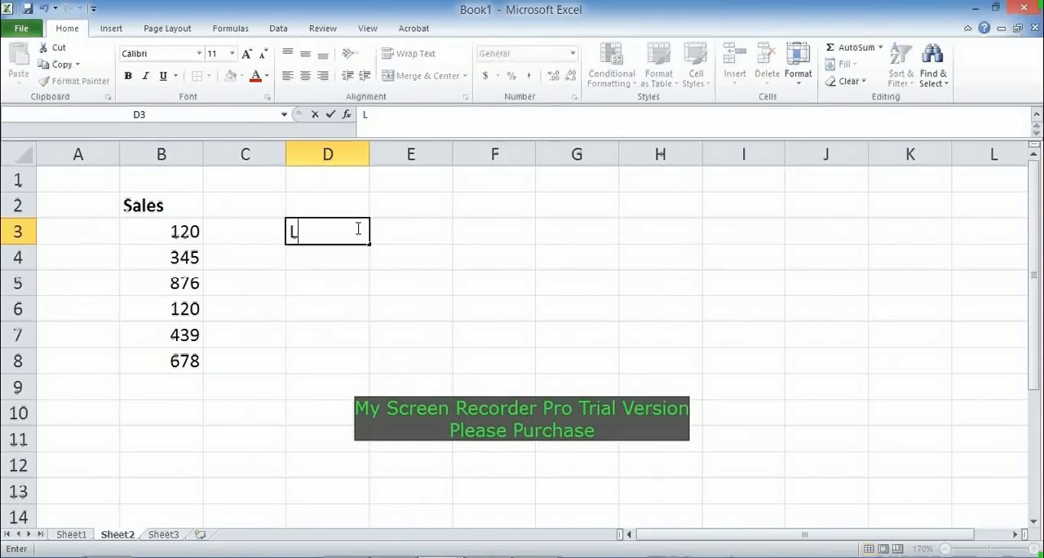
pyautogui.write('atest S')
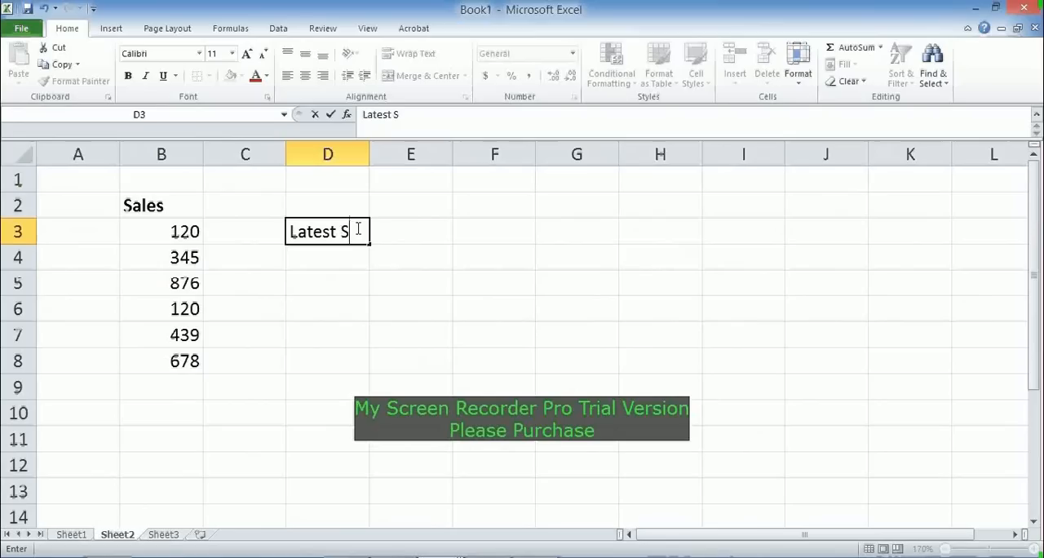
pyautogui.write('ales F')
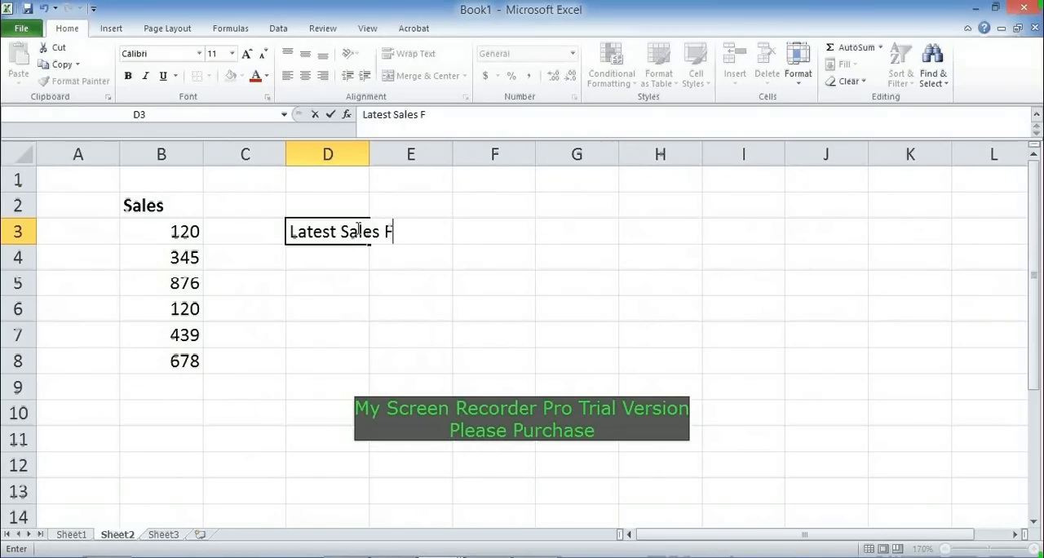
pyautogui.write('gi')
pyautogui.press('BackSpace')
pyautogui.press('BackSpace')
pyautogui.press('BackSpace')
pyautogui.write('Figure')
pyautogui.press('Return')
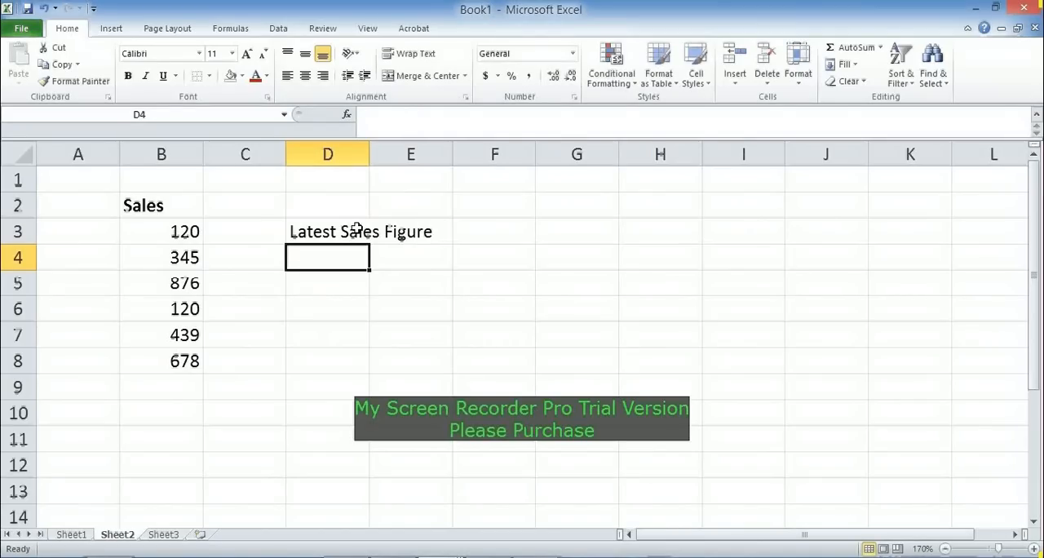
pyautogui.doubleClick(369, 154)
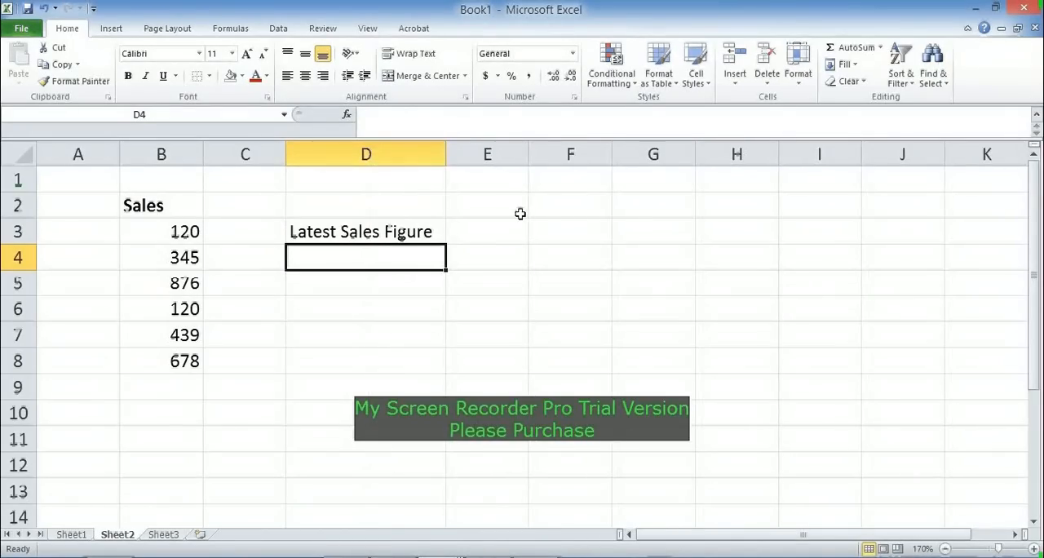
# Step: Start an OFFSET formula in E3 with the Sales header cell B2 as its reference
pyautogui.click(492, 231)
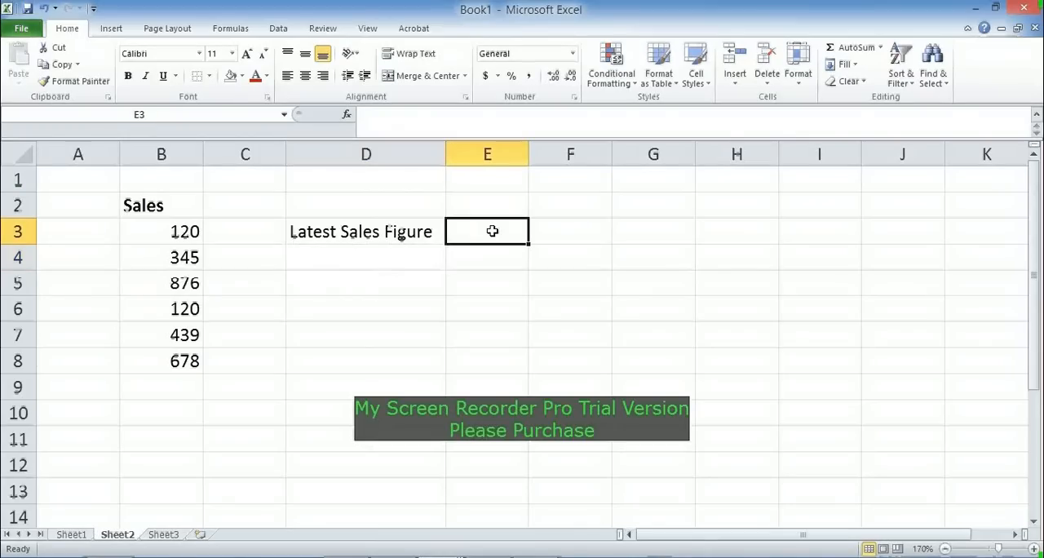
pyautogui.click(190, 363)
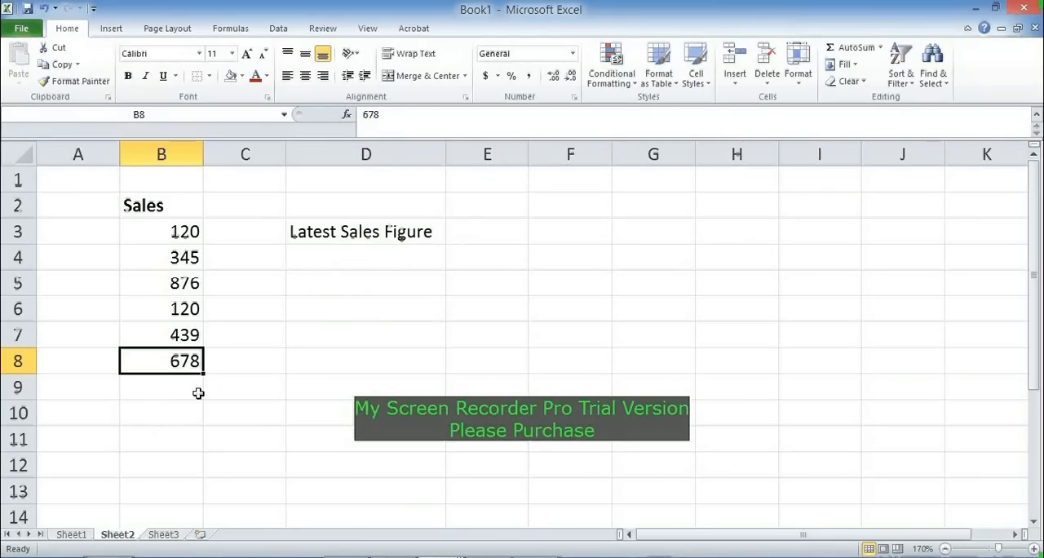
pyautogui.click(458, 239)
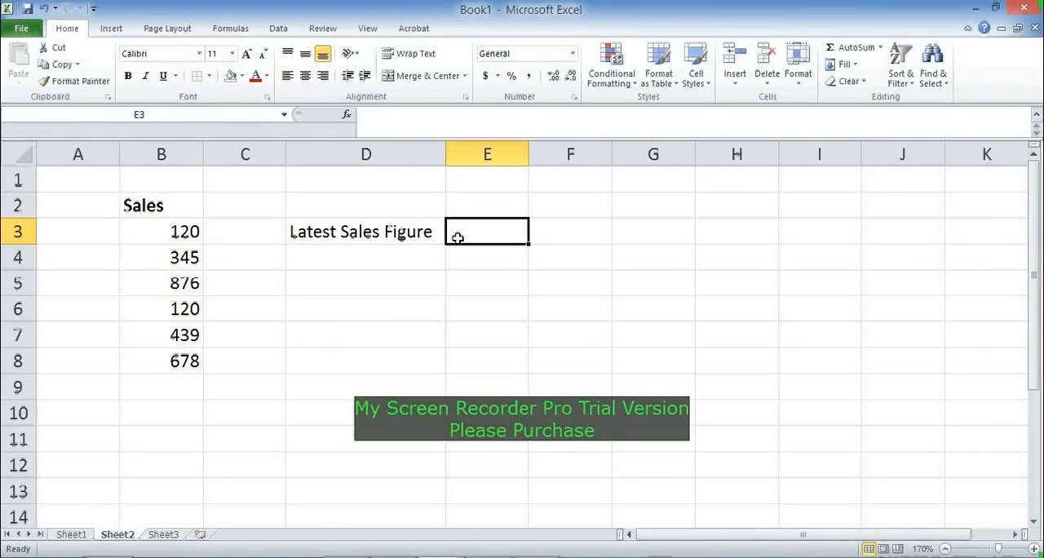
pyautogui.write('=')
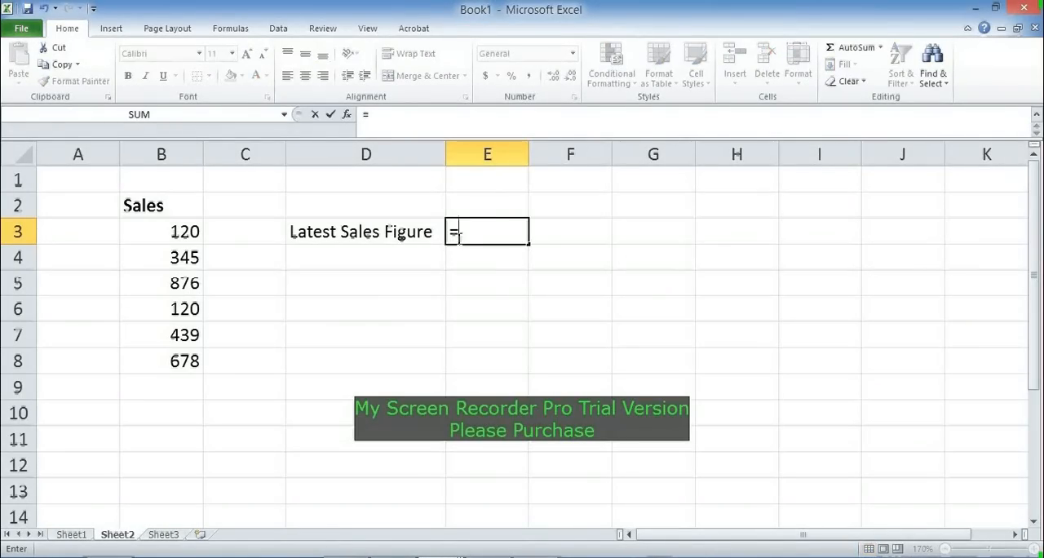
pyautogui.write('offset(')
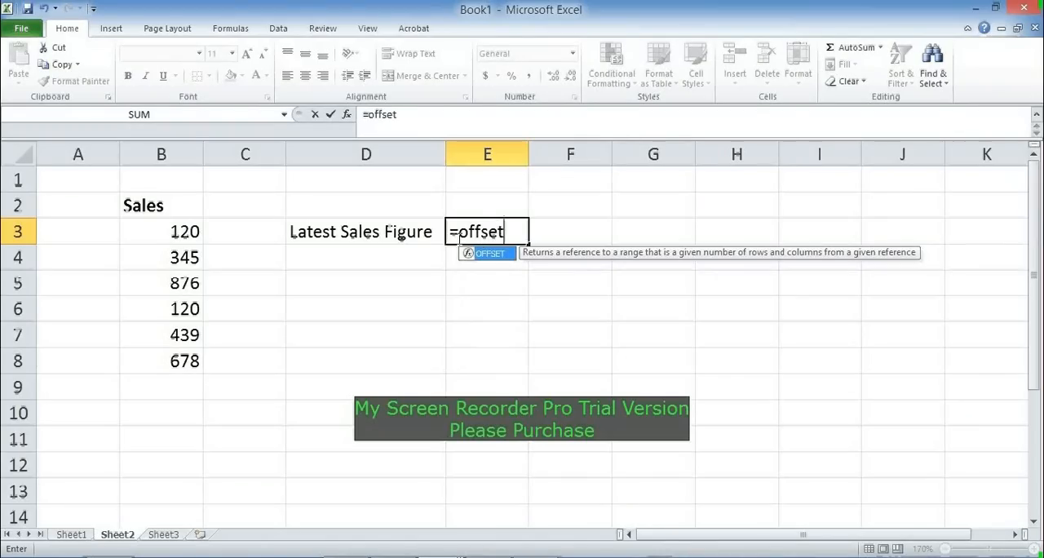
pyautogui.press('Left')
pyautogui.press('Left')
pyautogui.press('Left')
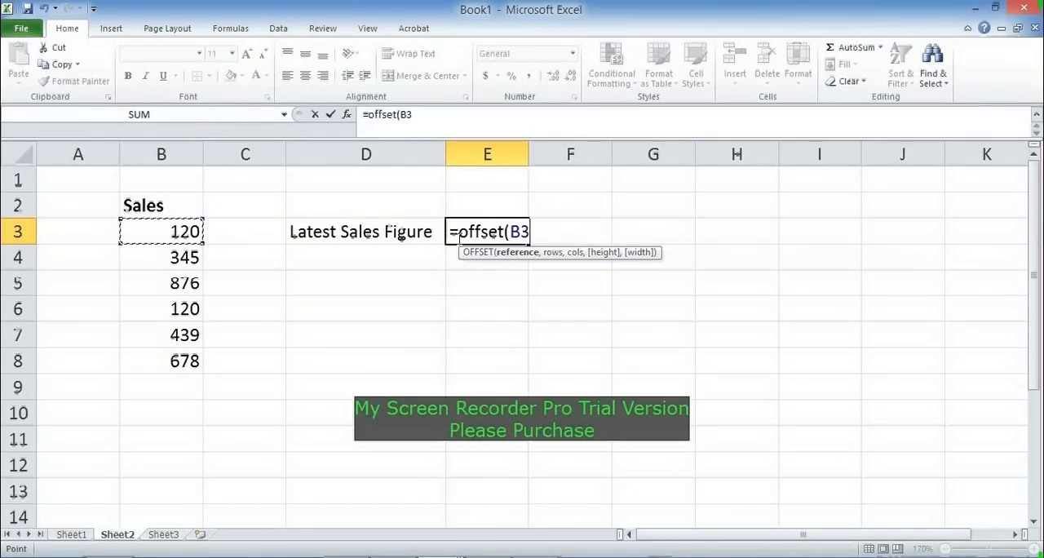
pyautogui.press('Up')
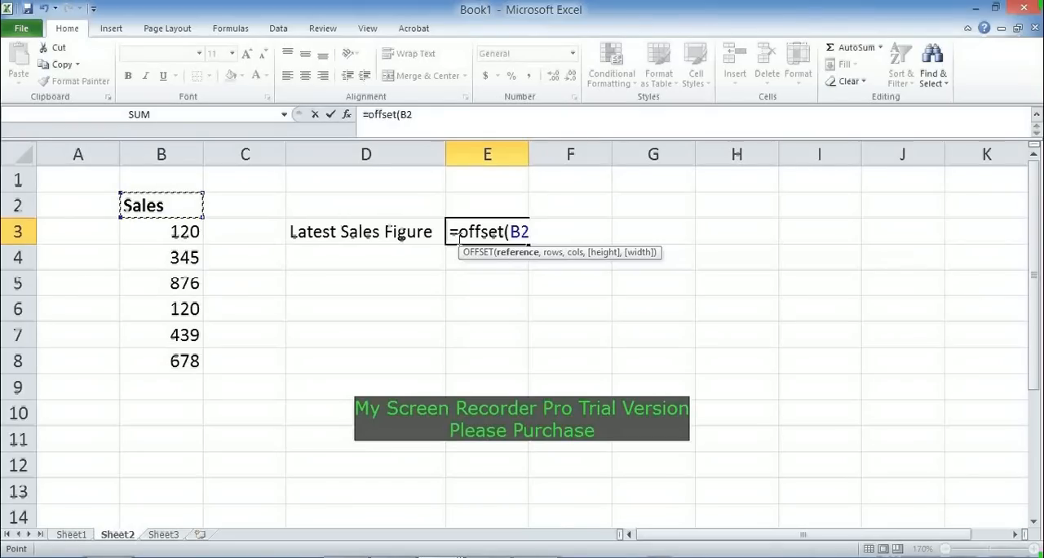
pyautogui.write(',')
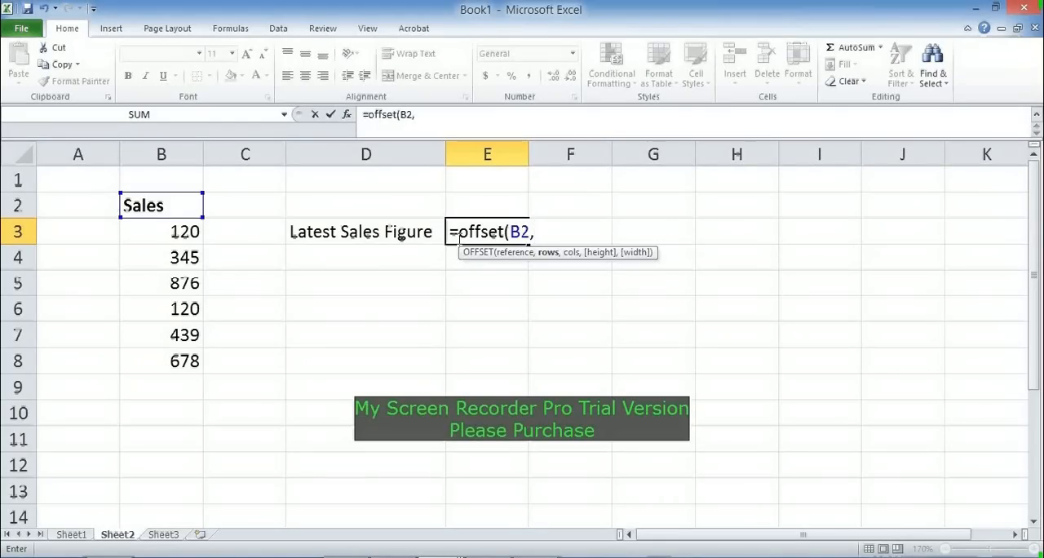
# Step: Complete the OFFSET formula in E3 with COUNT(B:B) as rows, 0 columns, height 1 and width 1
pyautogui.write('count(')
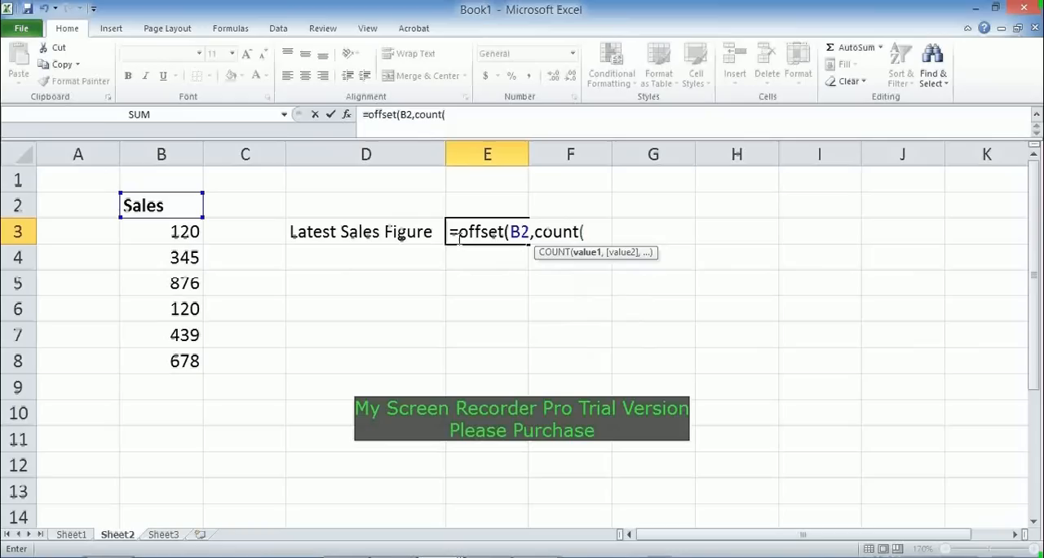
pyautogui.write('b:b')
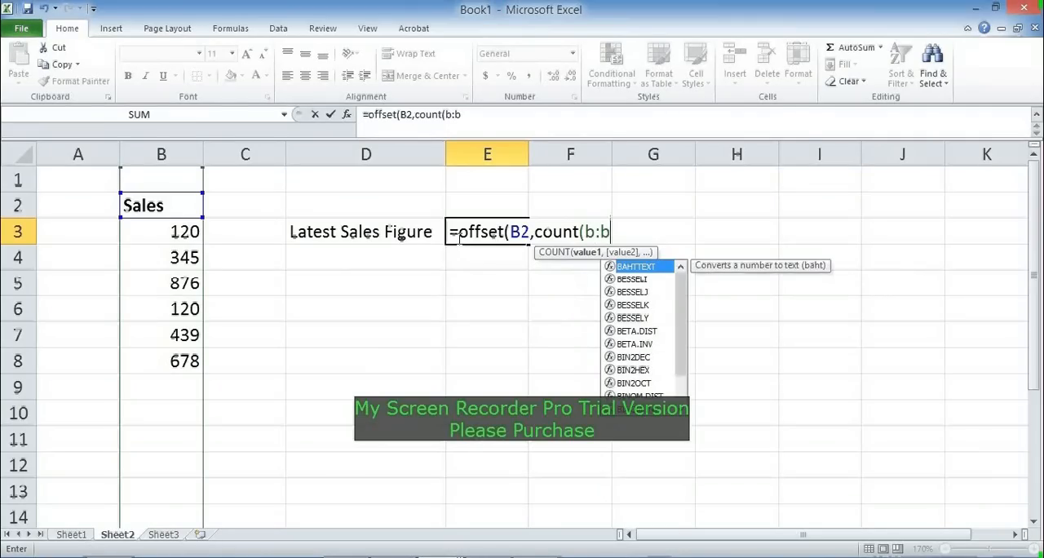
pyautogui.write(')')
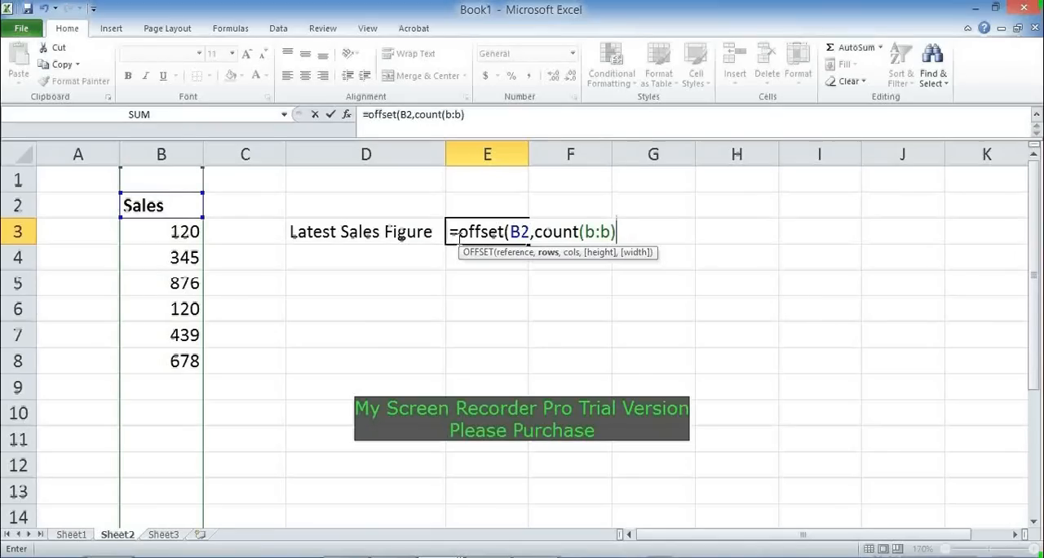
pyautogui.write(',')
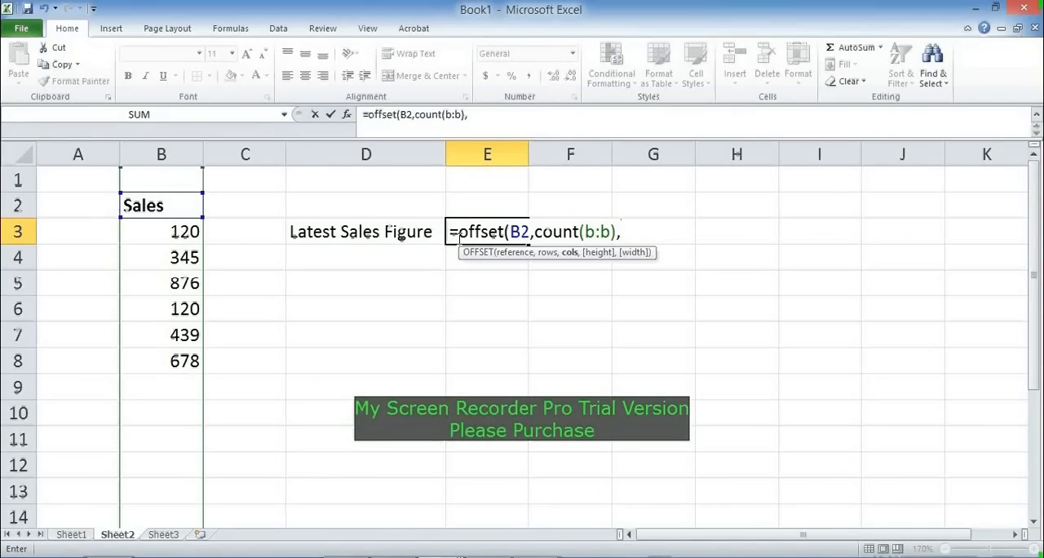
pyautogui.write('0,')
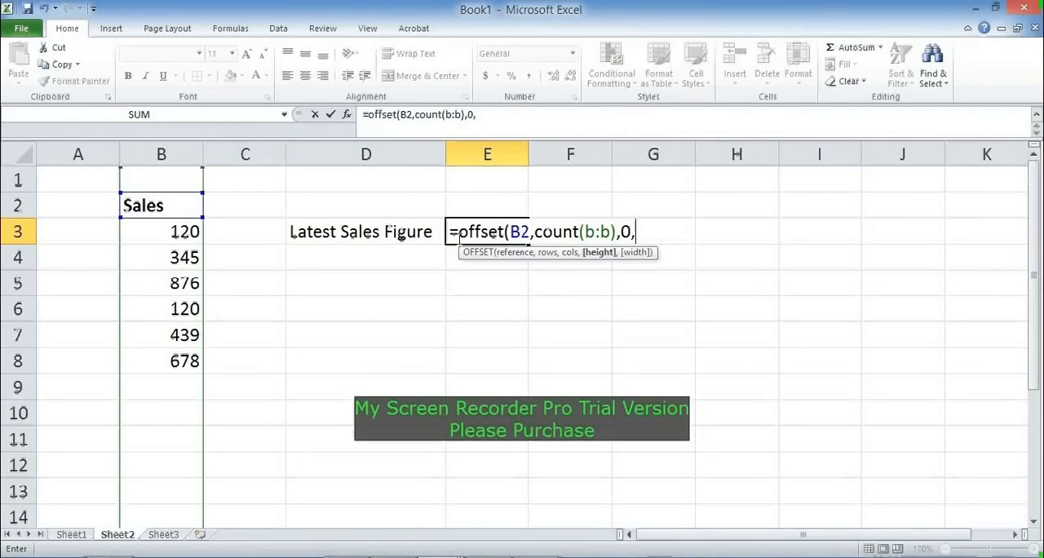
pyautogui.write('1,1)')
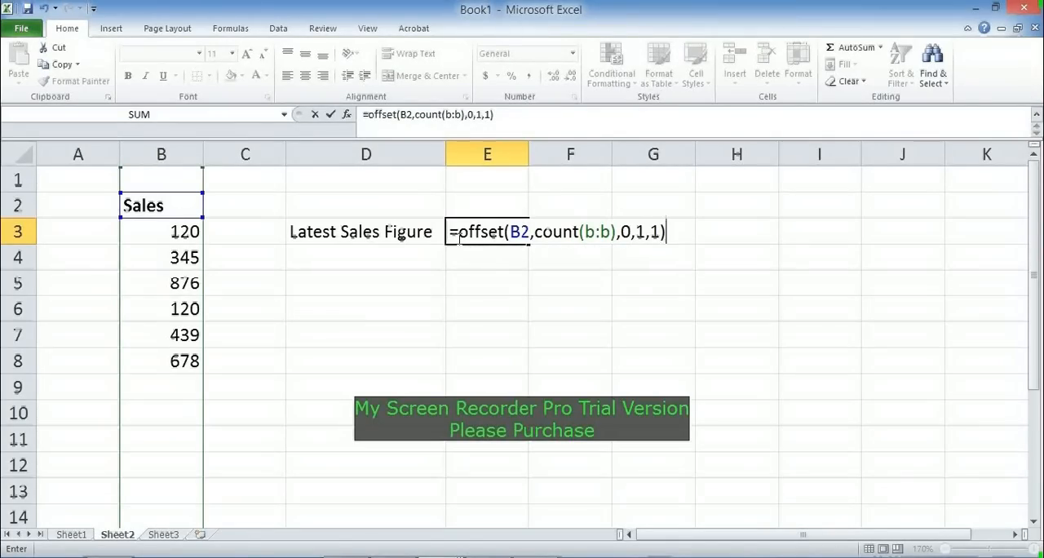
pyautogui.press('Return')
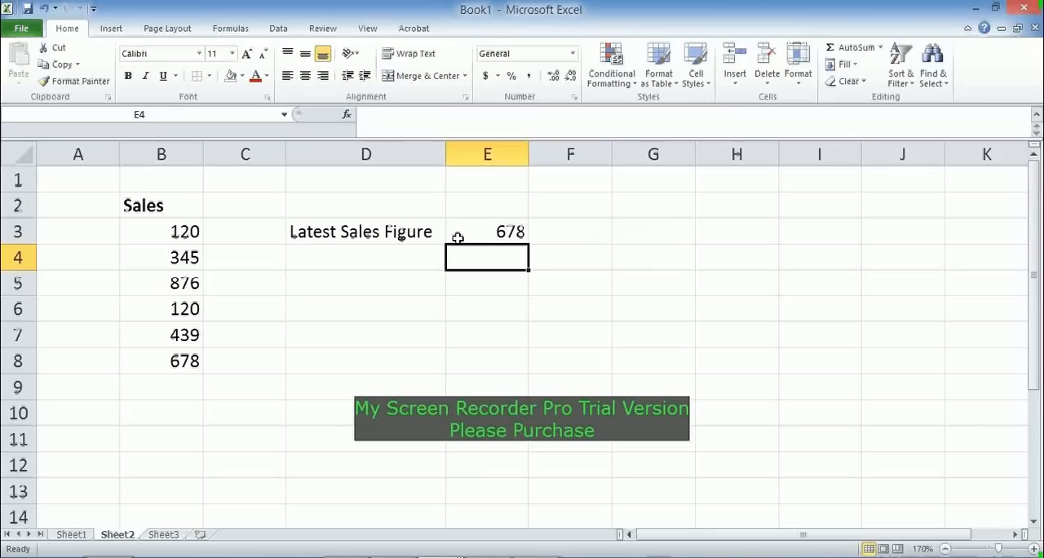
# Step: Add the sales value 378 in B9 below the existing figures and check the formula cell E3
pyautogui.press('Up')
pyautogui.press('Left')
pyautogui.press('Left')
pyautogui.press('Down')
pyautogui.press('Down')
pyautogui.press('Down')
pyautogui.press('Down')
pyautogui.press('Down')
pyautogui.press('Down')
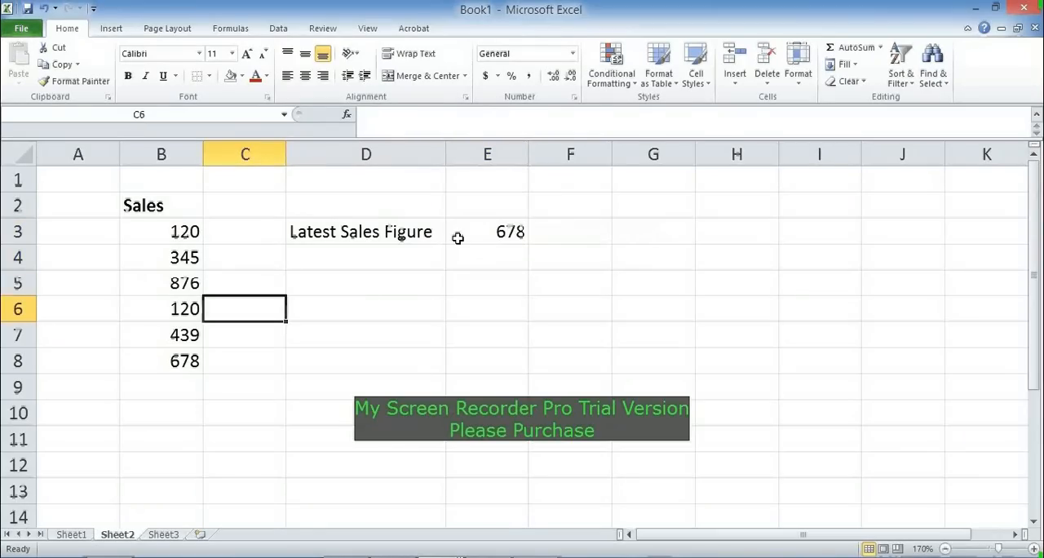
pyautogui.press('Left')
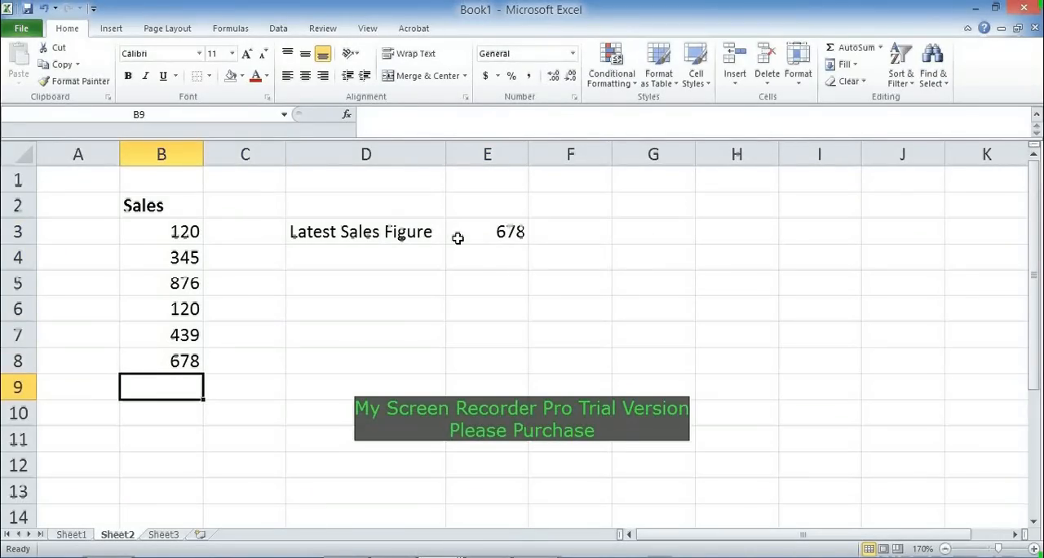
pyautogui.write('378')
pyautogui.press('Return')
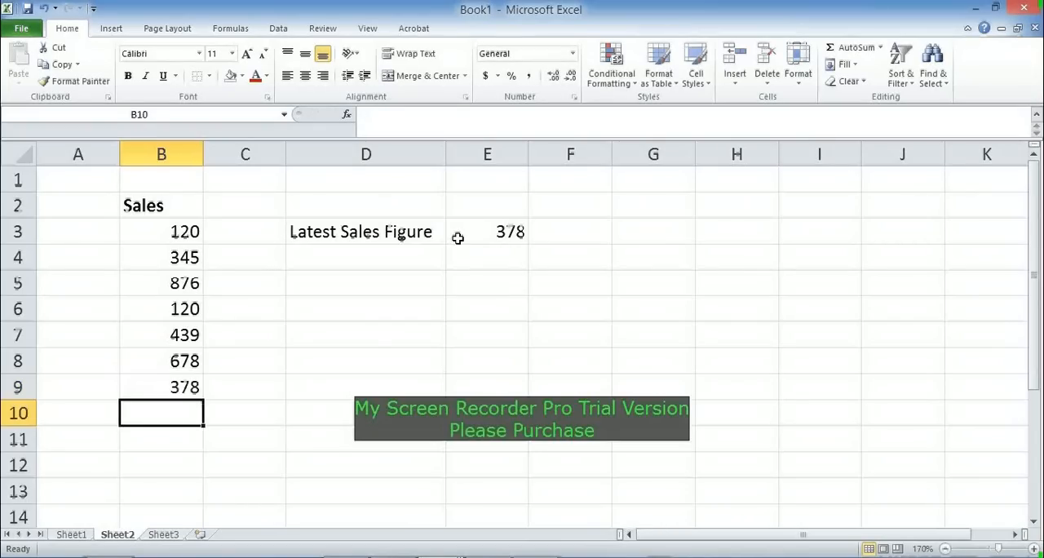
pyautogui.press('Up')
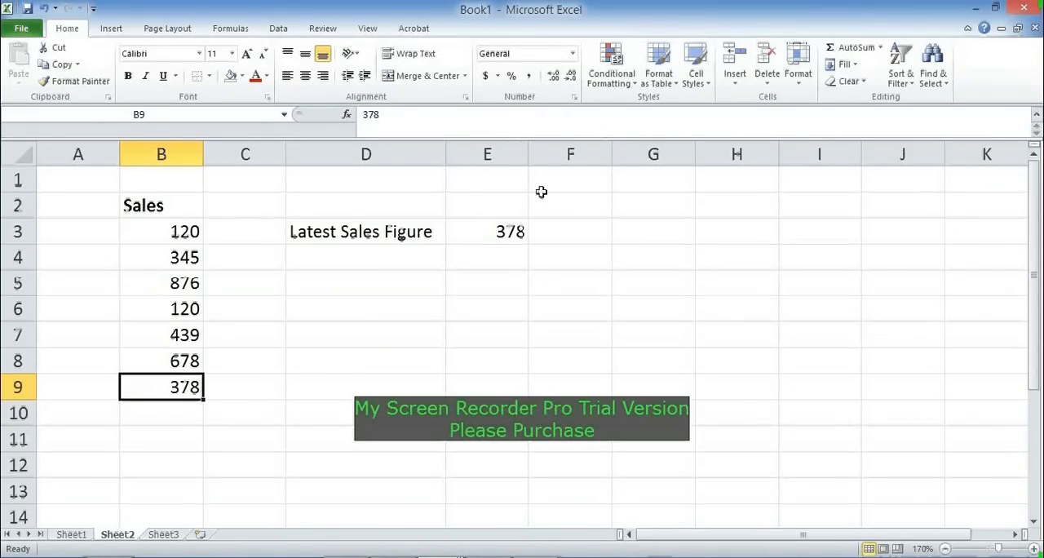
pyautogui.click(507, 222)
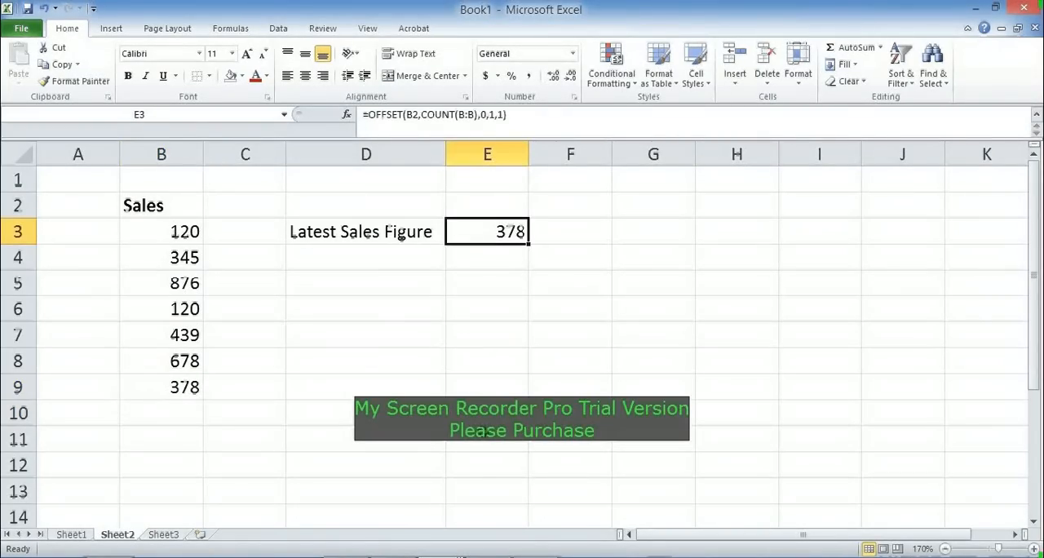
# Step: Add the sales value 890 in B10, at the end of the Sales column
pyautogui.press('Down')
pyautogui.press('Down')
pyautogui.press('Down')
pyautogui.press('Down')
pyautogui.press('Down')
pyautogui.press('Down')
pyautogui.press('Down')
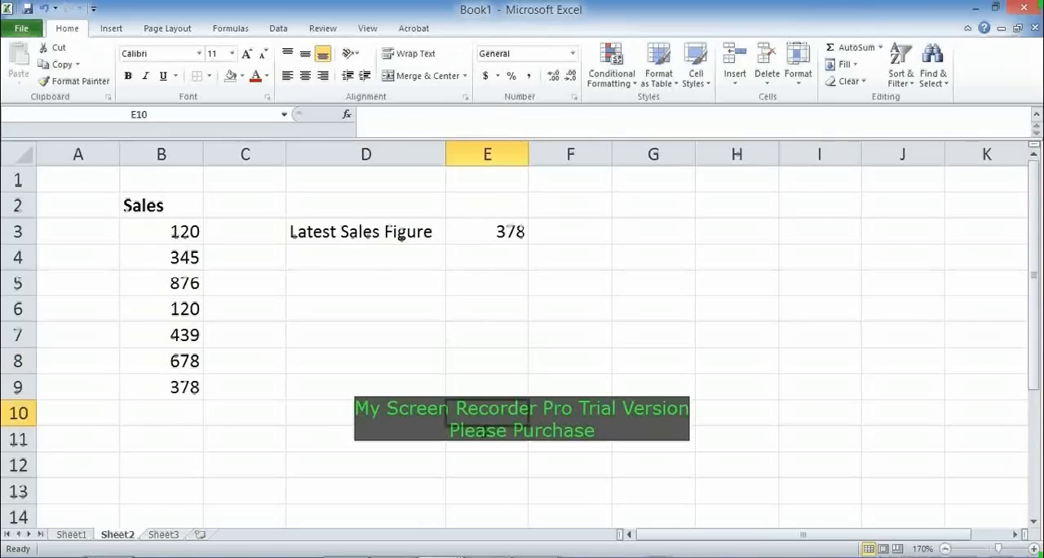
pyautogui.press('Left')
pyautogui.press('Left')
pyautogui.press('Left')
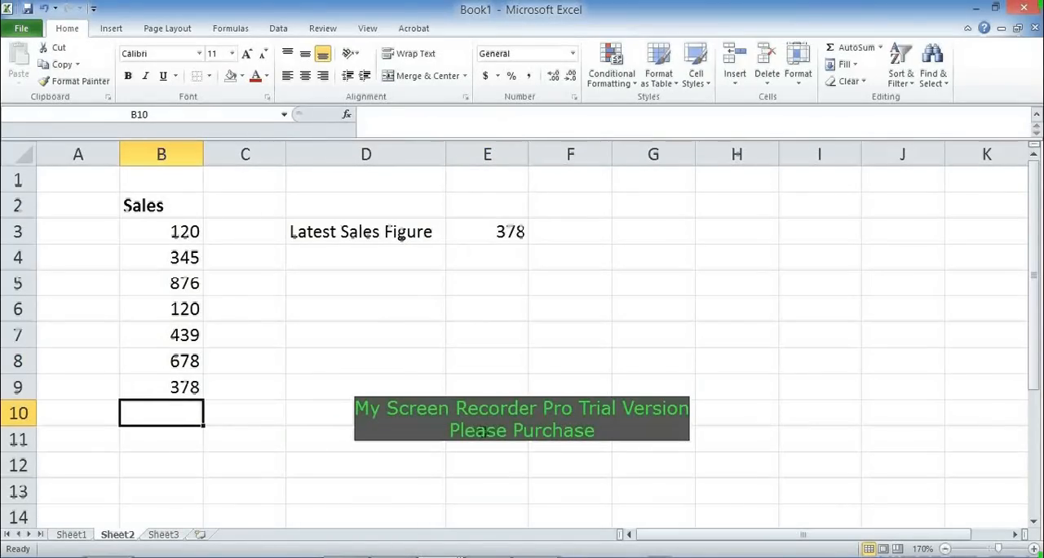
pyautogui.write('890')
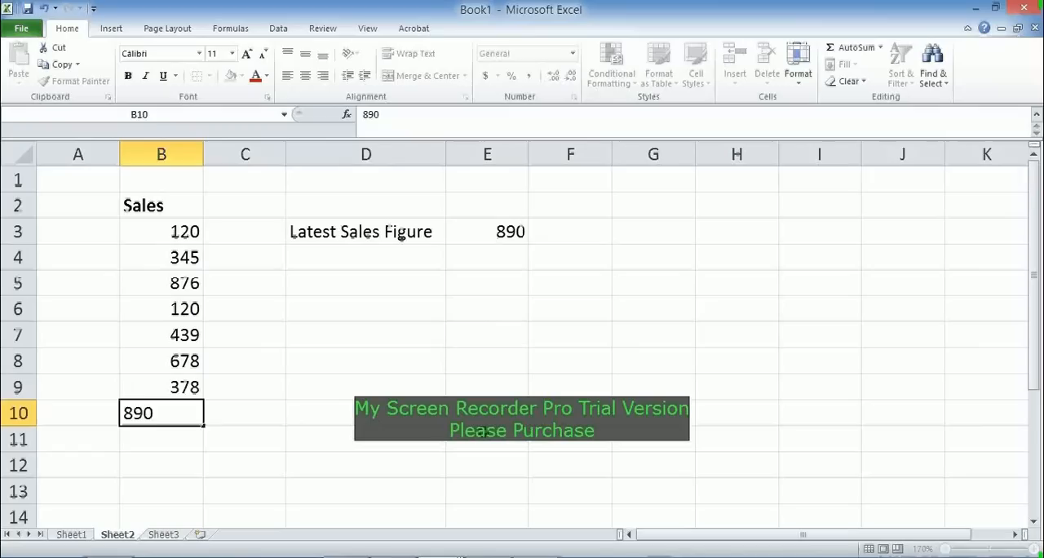
pyautogui.press('Return')
# Step: Check the Latest Sales Figure result and its formula in E3
pyautogui.press('Up')
pyautogui.press('Up')
pyautogui.press('Up')
pyautogui.press('Up')
pyautogui.press('Up')
pyautogui.press('Up')
pyautogui.press('Up')
pyautogui.press('Up')
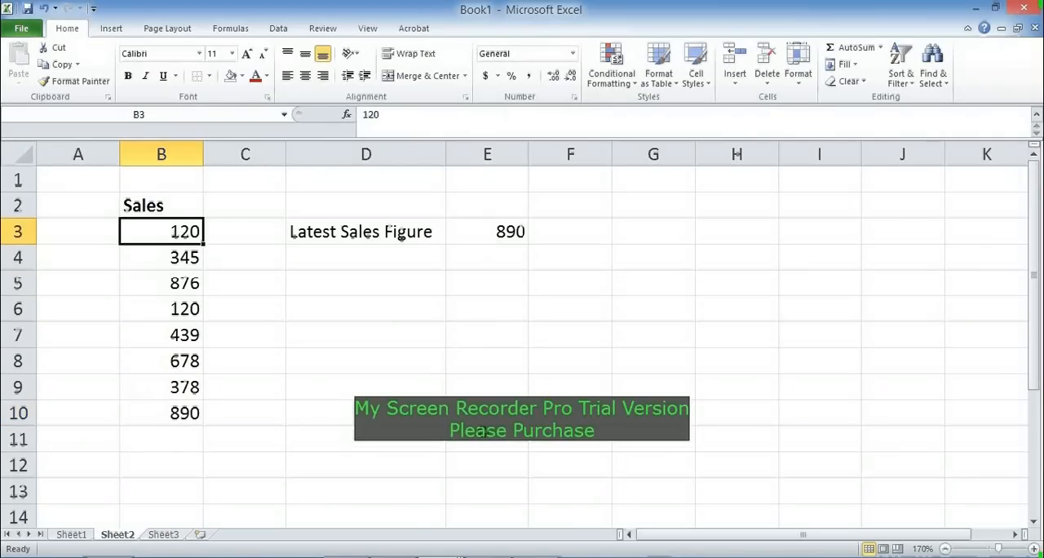
pyautogui.press('Right')
pyautogui.press('Right')
pyautogui.press('Right')
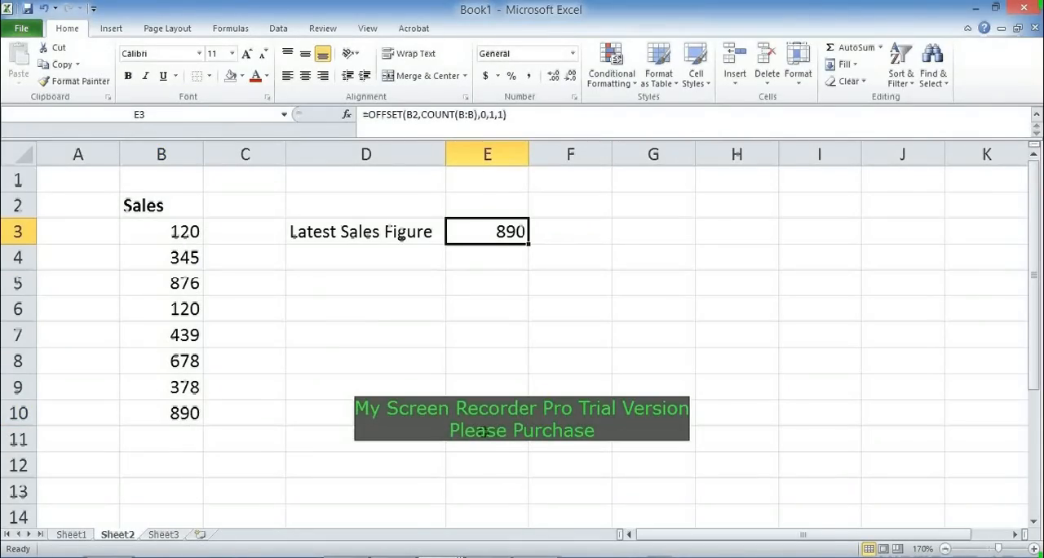
pyautogui.press('Left')
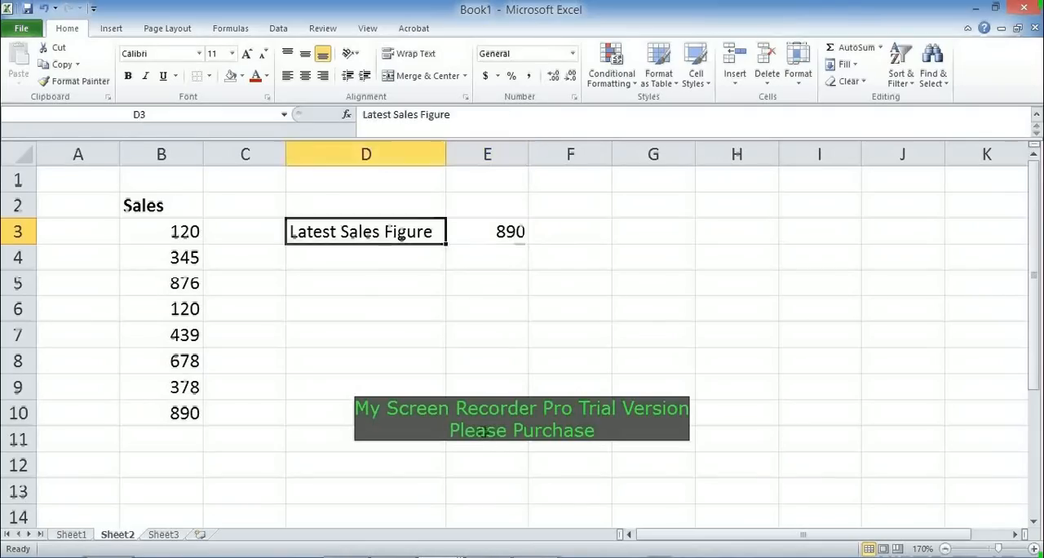
pyautogui.press('Left')
pyautogui.press('Left')
pyautogui.press('Up')
pyautogui.press('Up')
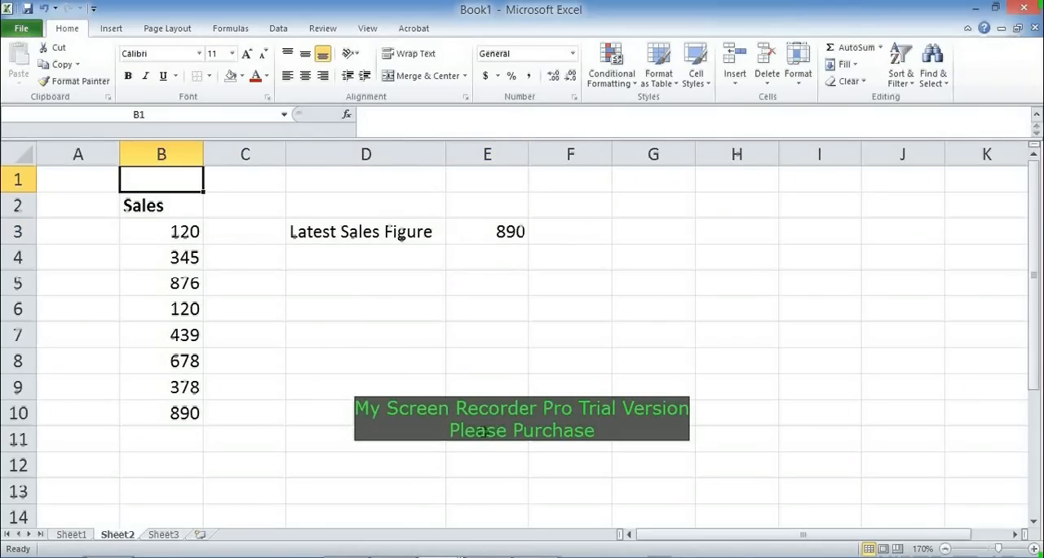
pyautogui.press('Down')
pyautogui.press('Down')
pyautogui.press('Down')
pyautogui.press('Down')
pyautogui.press('Down')
pyautogui.press('Down')
pyautogui.press('Down')
pyautogui.press('Down')
pyautogui.press('Down')
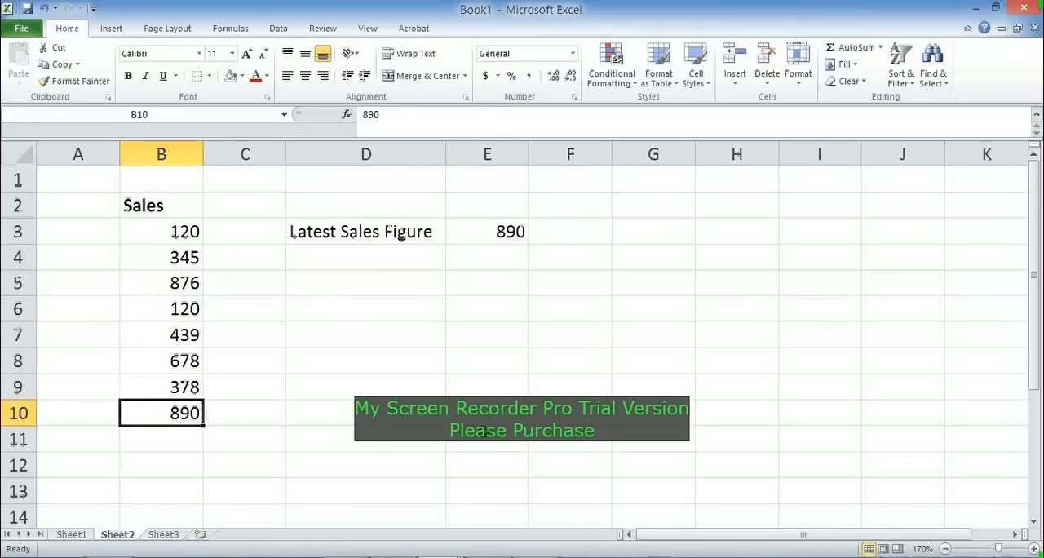
pyautogui.press('Down')
pyautogui.press('Up')
pyautogui.press('Up')
pyautogui.press('Up')
pyautogui.press('Up')
pyautogui.press('Up')
pyautogui.press('Up')
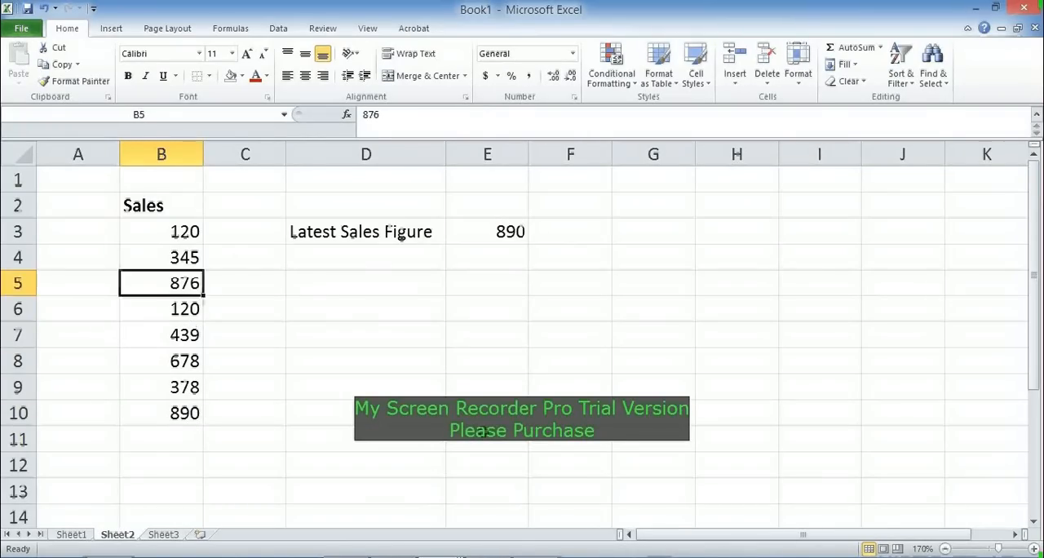
pyautogui.press('Up')
pyautogui.press('Up')
pyautogui.press('Up')
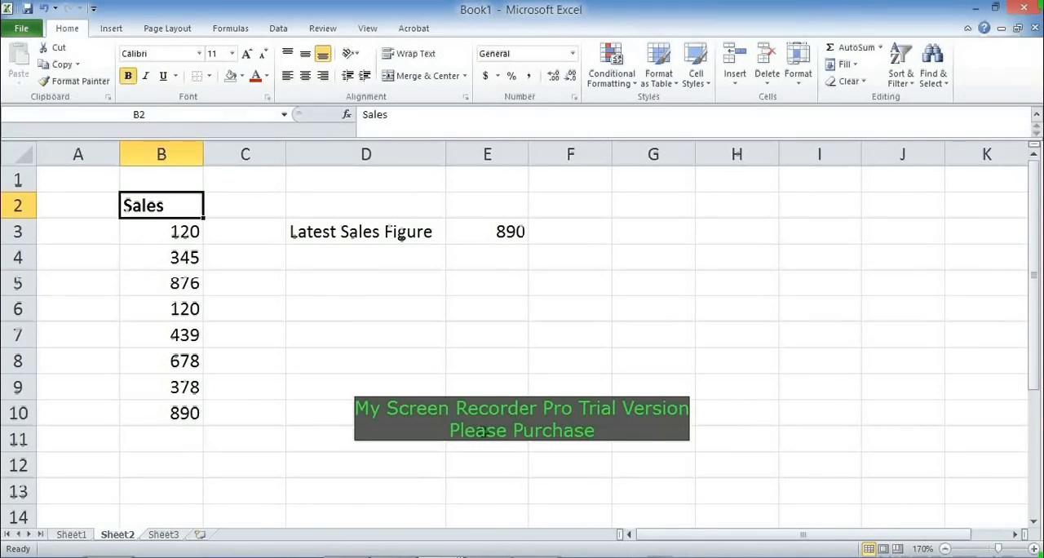
# Step: Review the Sales column from its header to the blank cells below the data, and the formula in E3
pyautogui.press('Down')
pyautogui.press('Down')
pyautogui.press('Down')
pyautogui.press('Down')
pyautogui.press('Down')
pyautogui.press('Down')
pyautogui.press('Down')
pyautogui.press('Down')
pyautogui.press('Down')
pyautogui.press('Down')
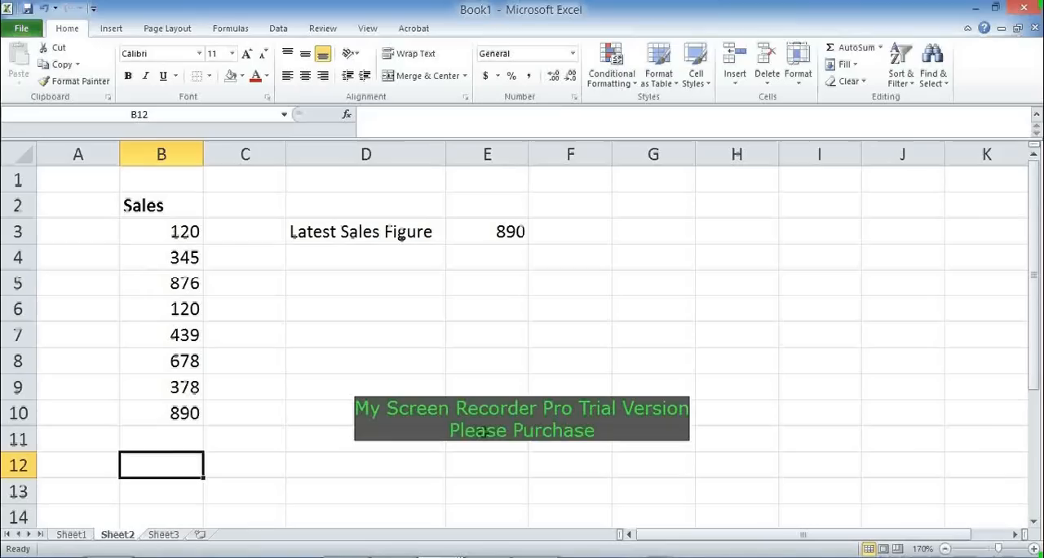
pyautogui.press('Up')
pyautogui.press('Left')
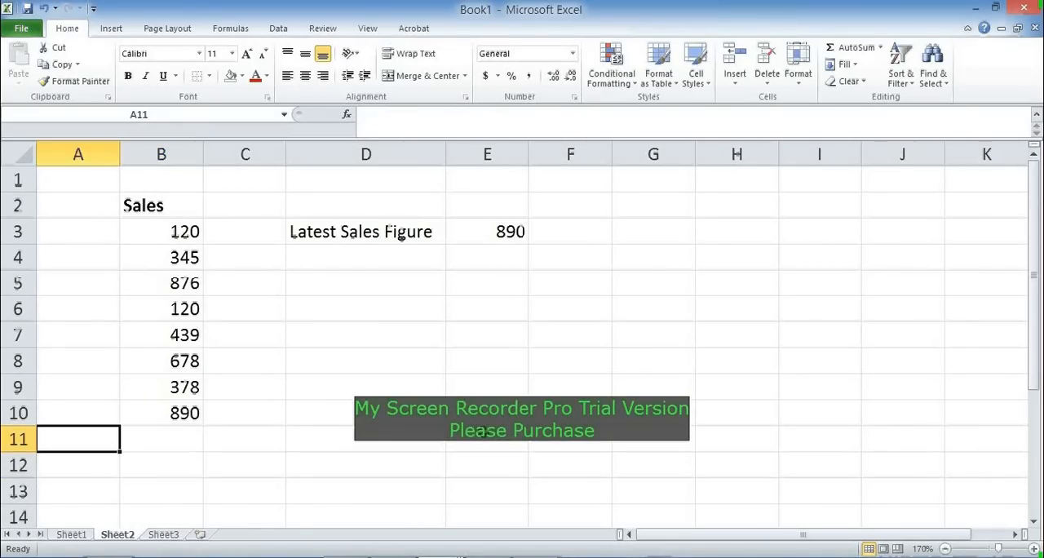
pyautogui.press('Right')
pyautogui.press('Up')
pyautogui.press('Up')
pyautogui.press('Up')
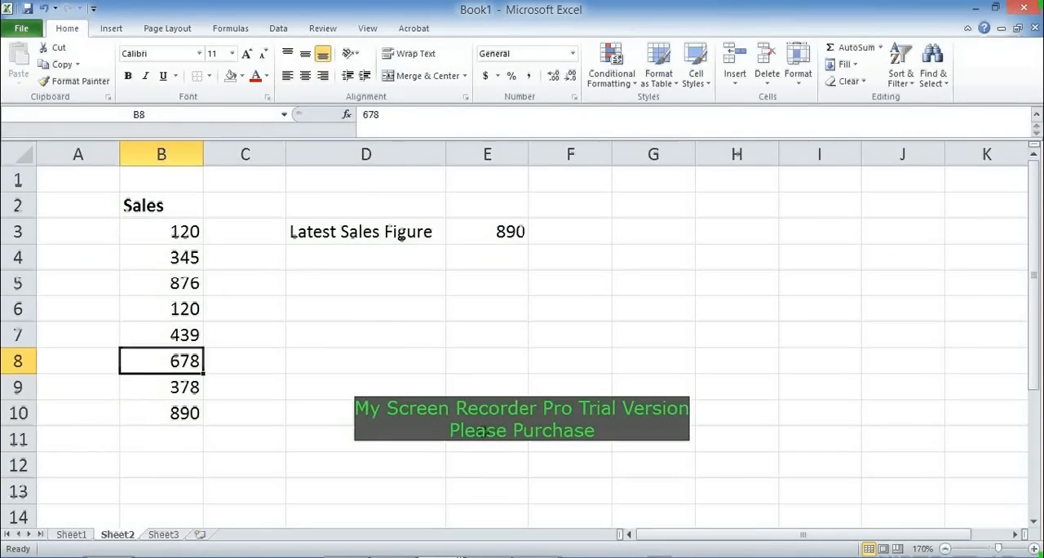
pyautogui.press('Down')
pyautogui.press('Down')
pyautogui.press('Down')
pyautogui.press('Down')
pyautogui.press('Down')
pyautogui.press('Down')
pyautogui.press('Up')
pyautogui.press('Up')
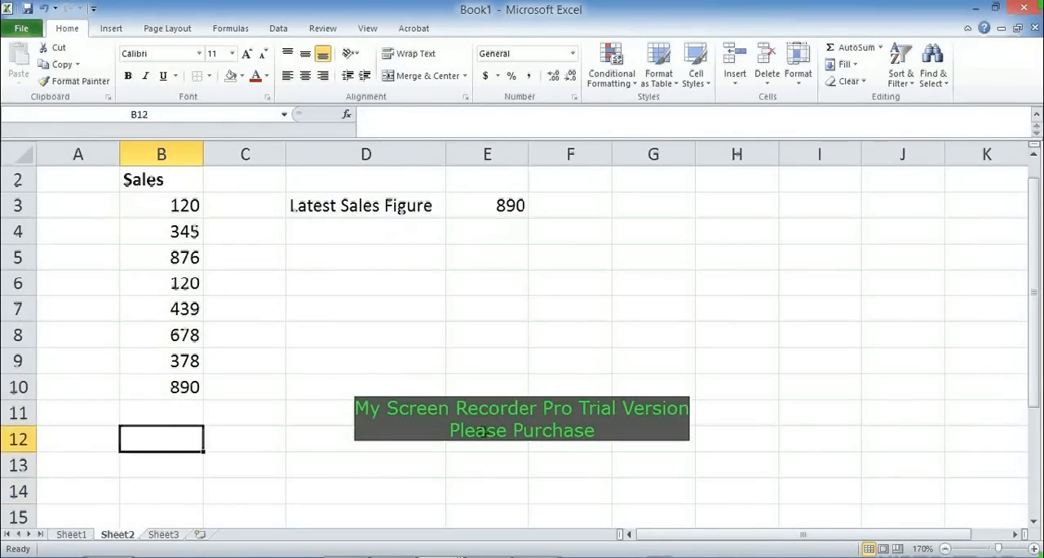
pyautogui.press('Up')
pyautogui.press('Down')
pyautogui.press('Up')
pyautogui.press('Up')
pyautogui.hotkey('ctrl', 'Up')
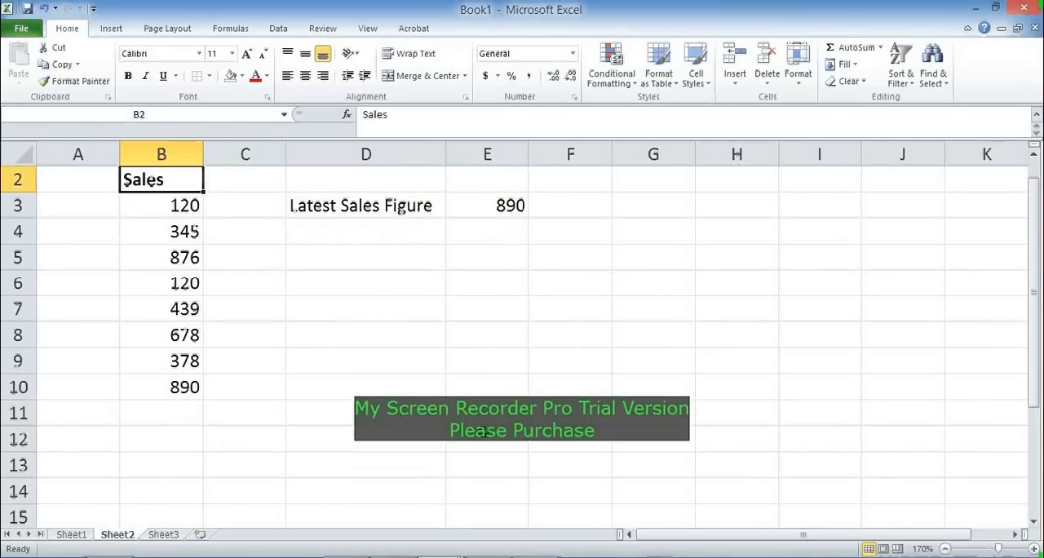
pyautogui.press('Up')
pyautogui.press('Down')
pyautogui.press('Down')
pyautogui.press('Down')
pyautogui.press('Down')
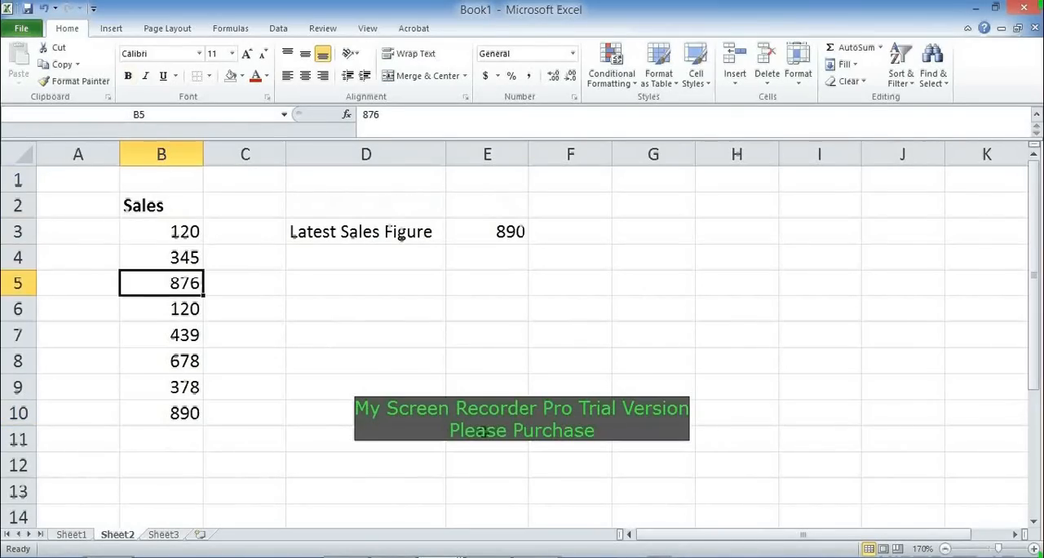
pyautogui.press('Up')
pyautogui.press('Up')
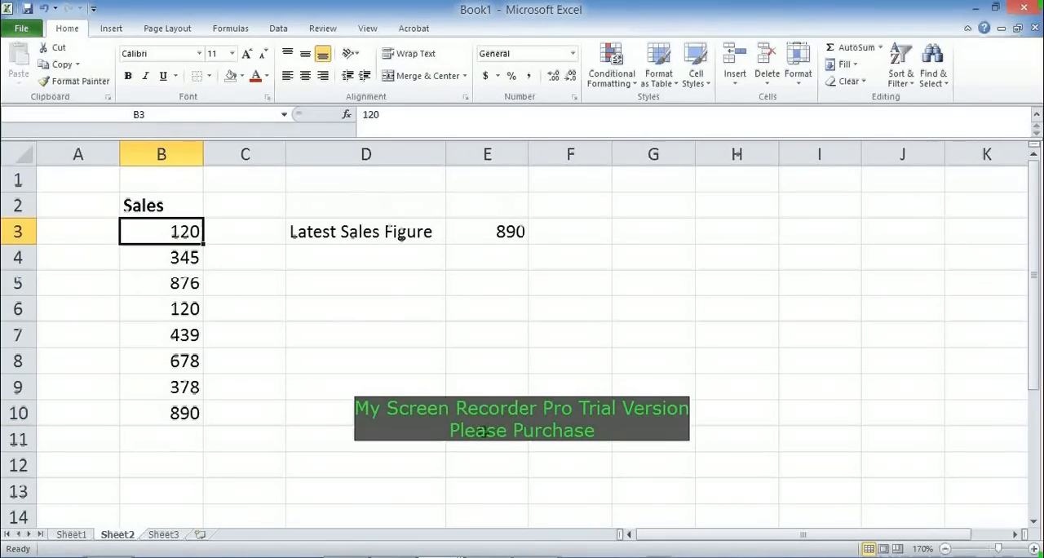
pyautogui.press('Right')
pyautogui.press('Right')
pyautogui.press('Right')
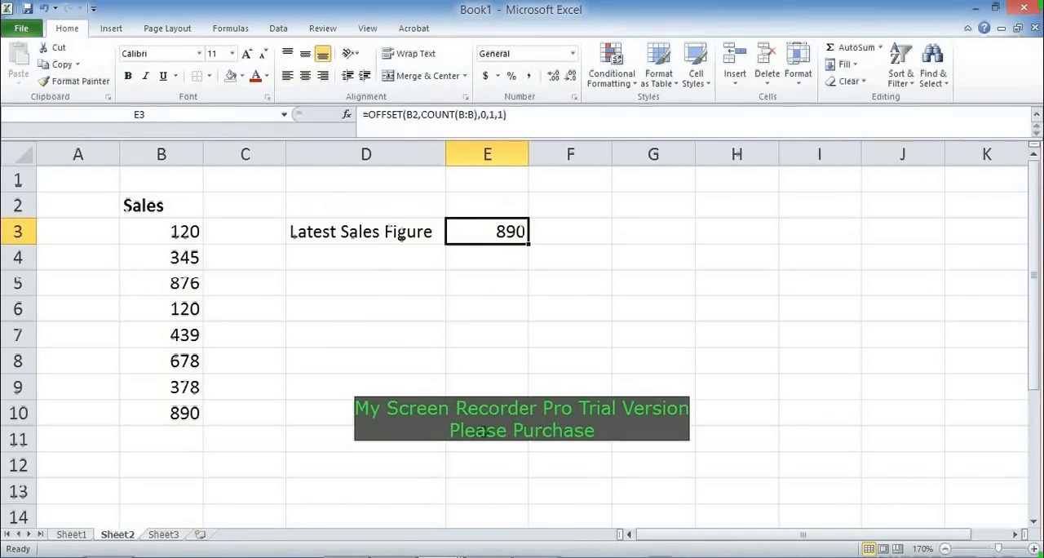
# Step: Switch to Sheet3 and examine the Month and Units Sold table in A1:B17
pyautogui.click(168, 535)
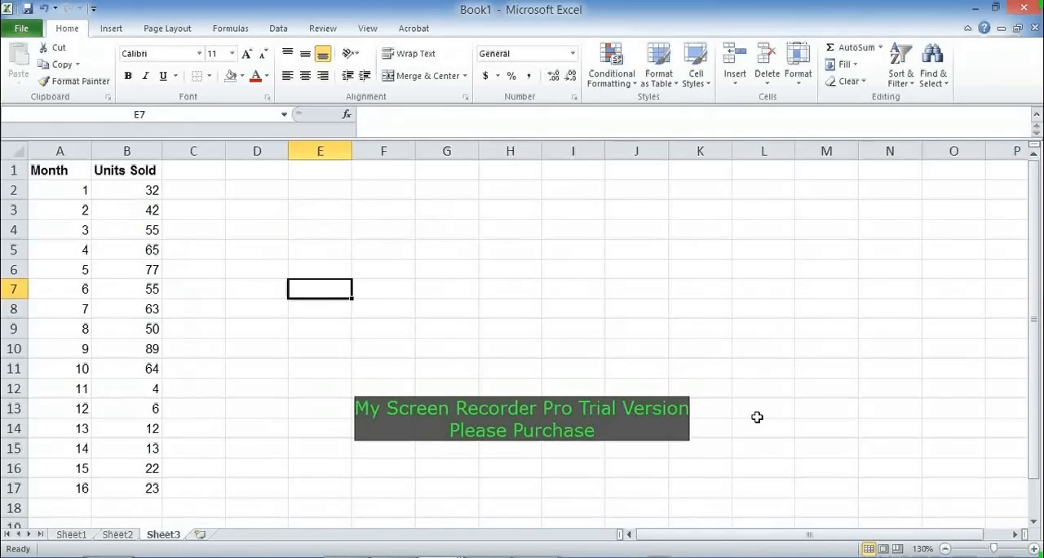
pyautogui.click(81, 167)
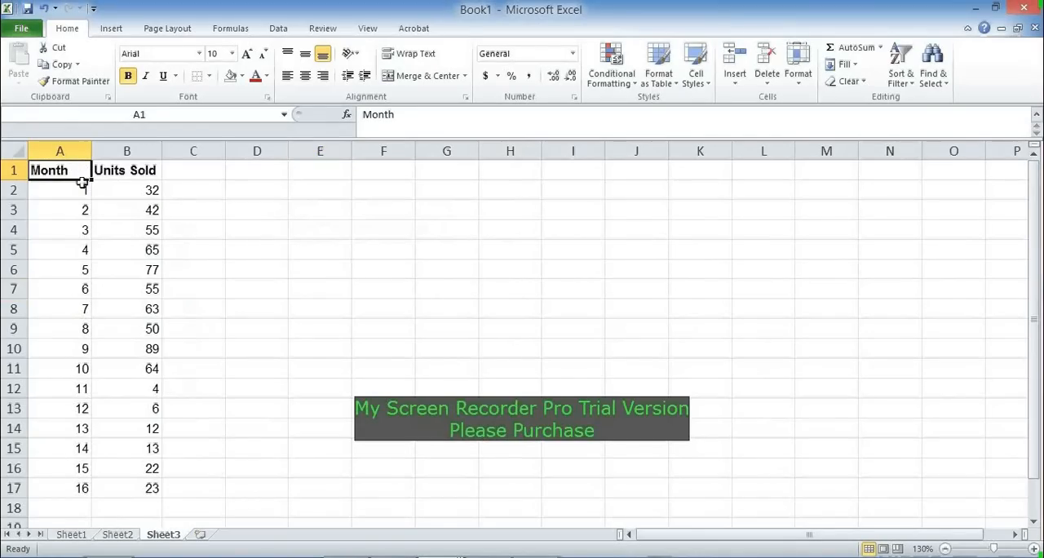
pyautogui.click(124, 173)
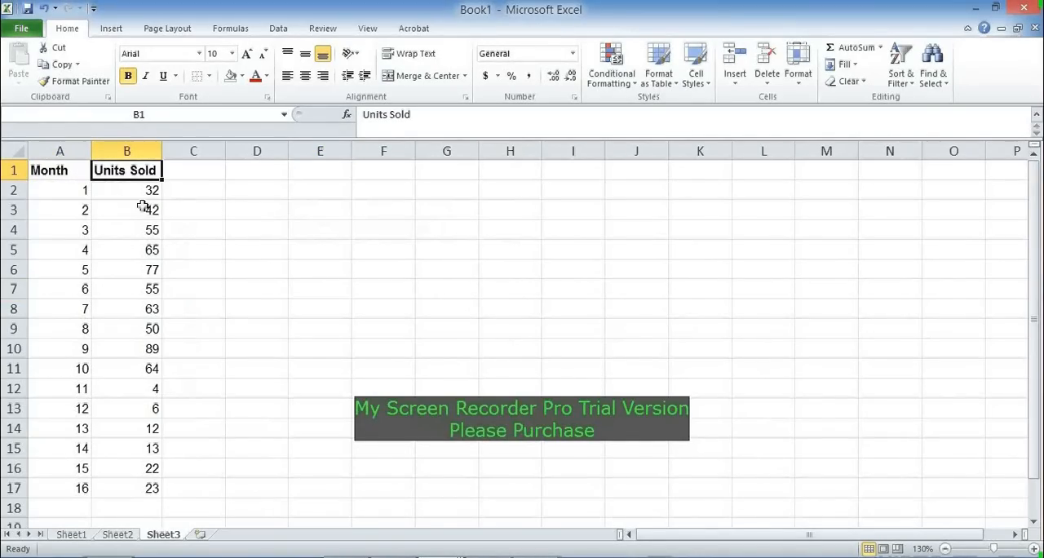
pyautogui.click(144, 193)
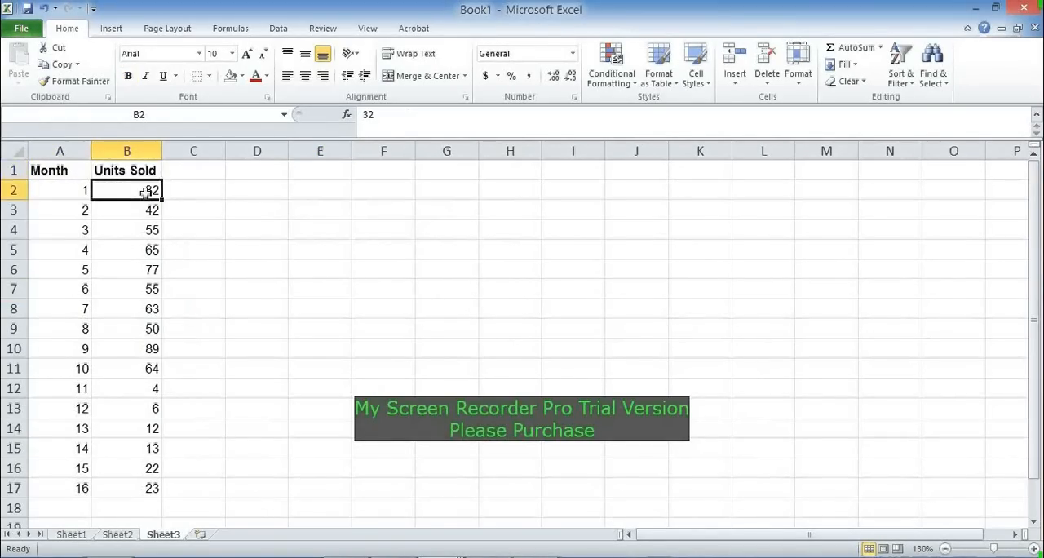
pyautogui.click(138, 412)
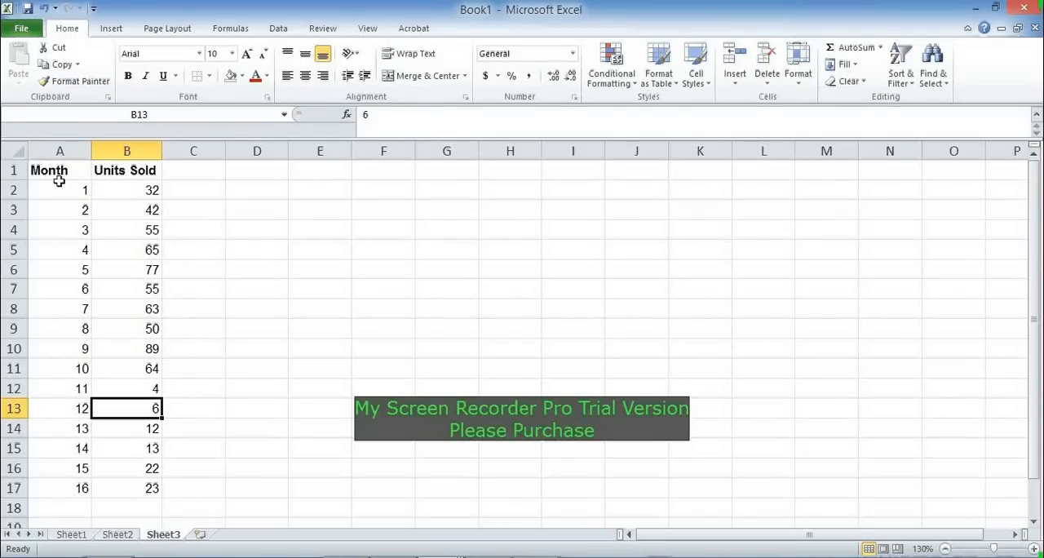
pyautogui.moveTo(48, 171); pyautogui.dragTo(120, 484)
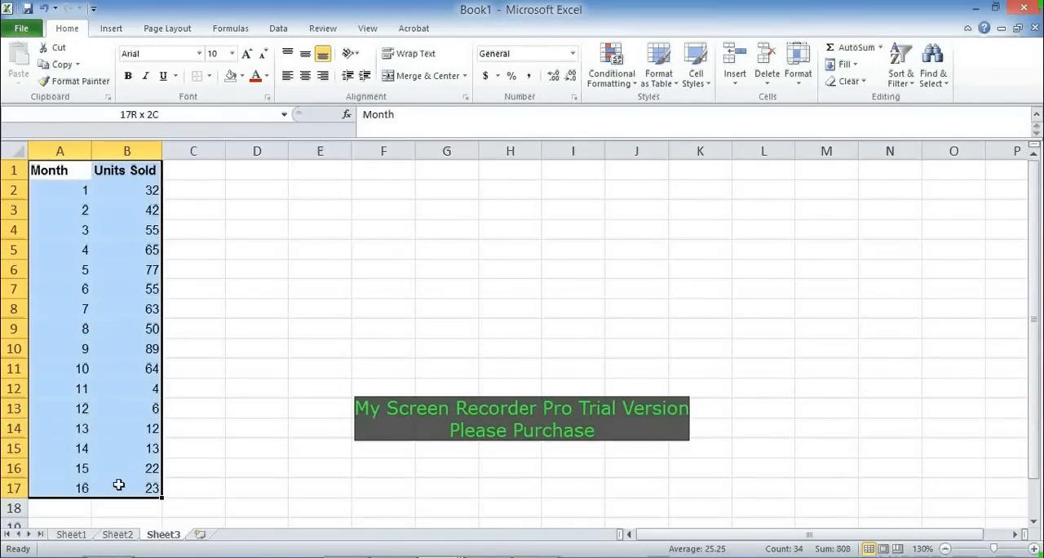
pyautogui.click(326, 356)
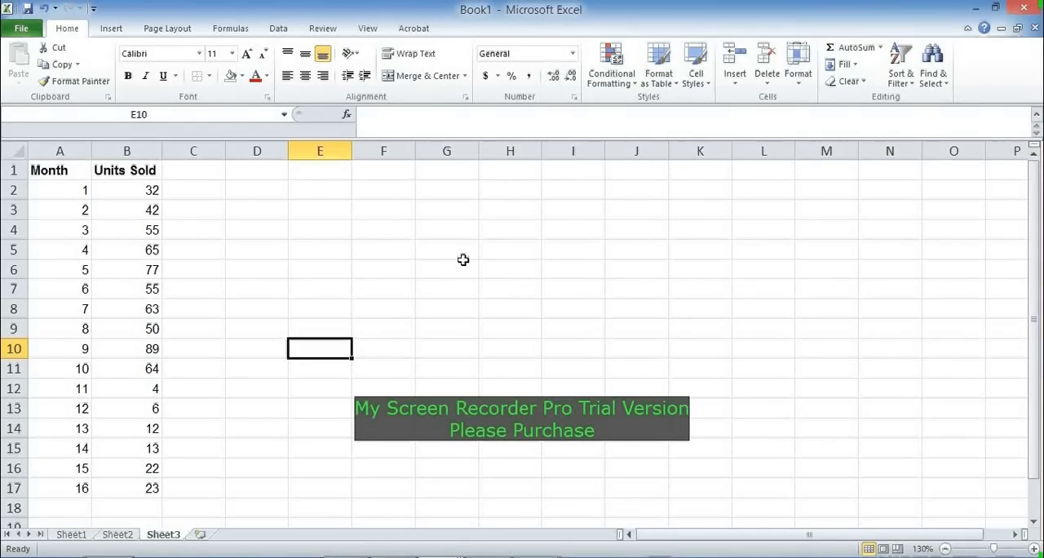
pyautogui.click(350, 243)
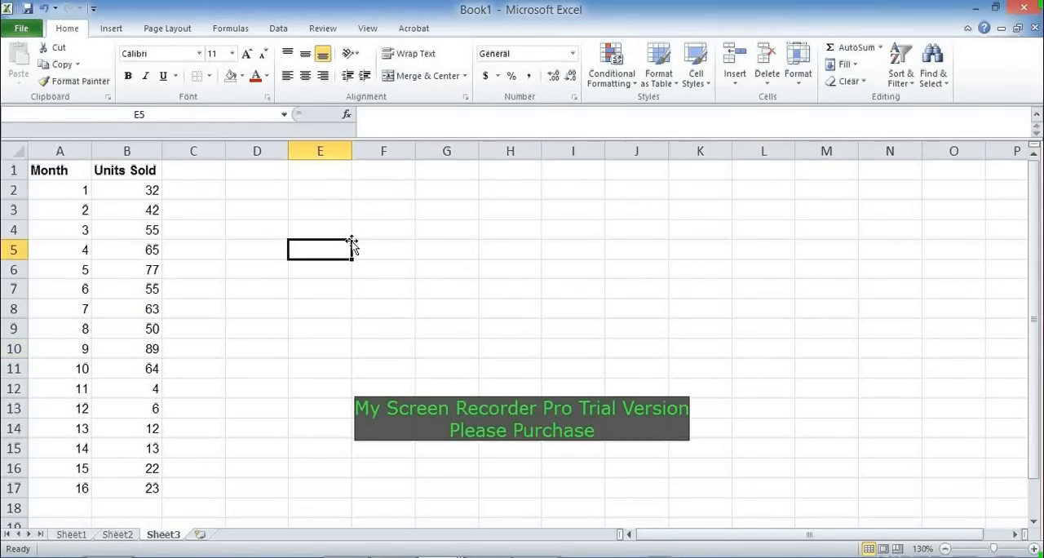
# Step: Delete the existing defined names Month and Units in the Name Manager
pyautogui.click(71, 189)
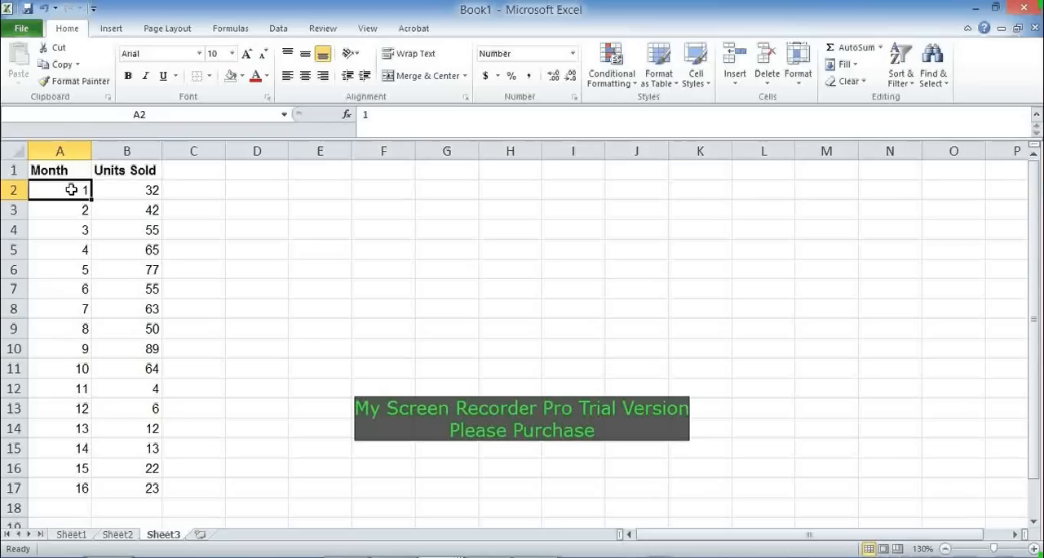
pyautogui.click(235, 31)
pyautogui.click(418, 65)
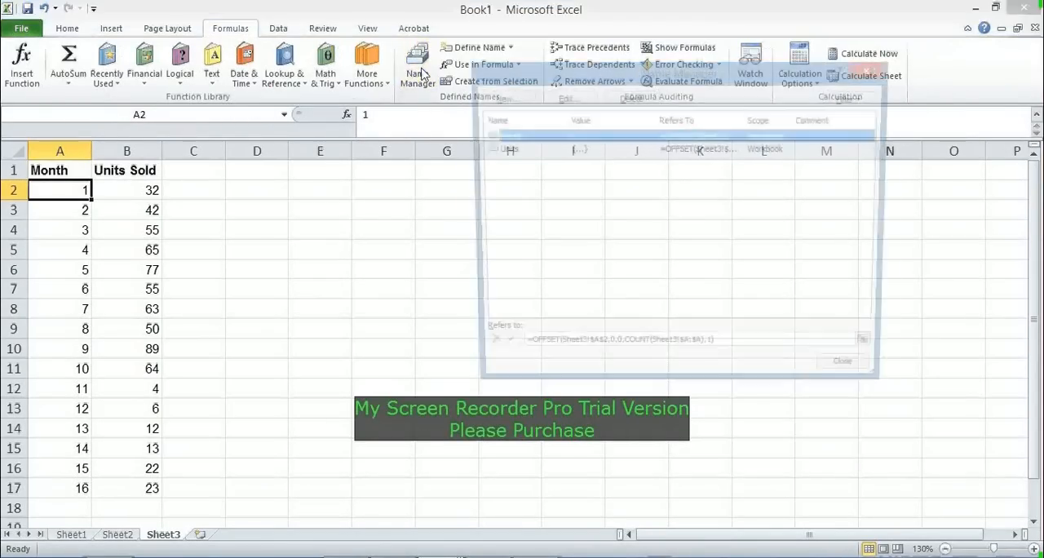
pyautogui.moveTo(679, 73); pyautogui.dragTo(557, 167)
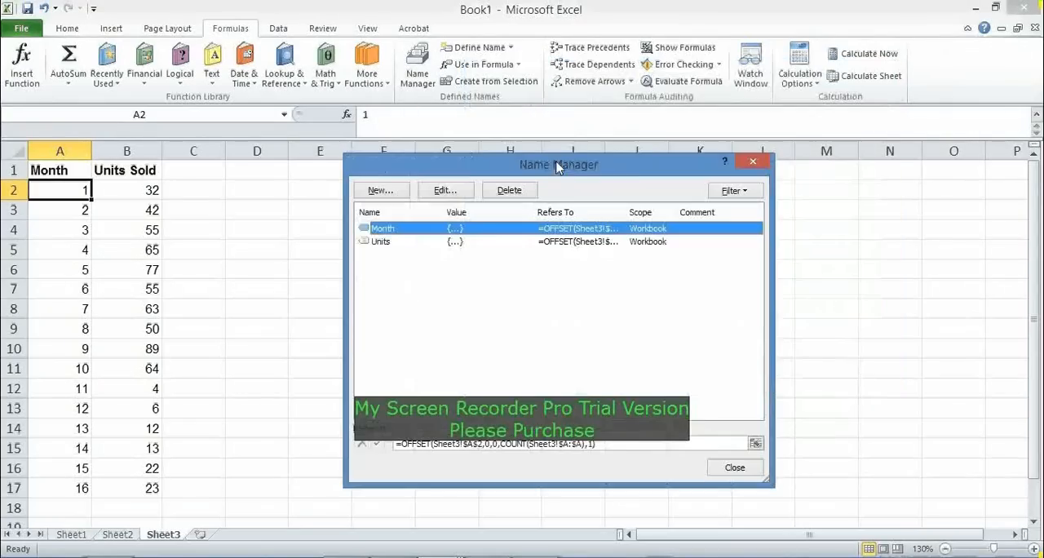
pyautogui.click(503, 192)
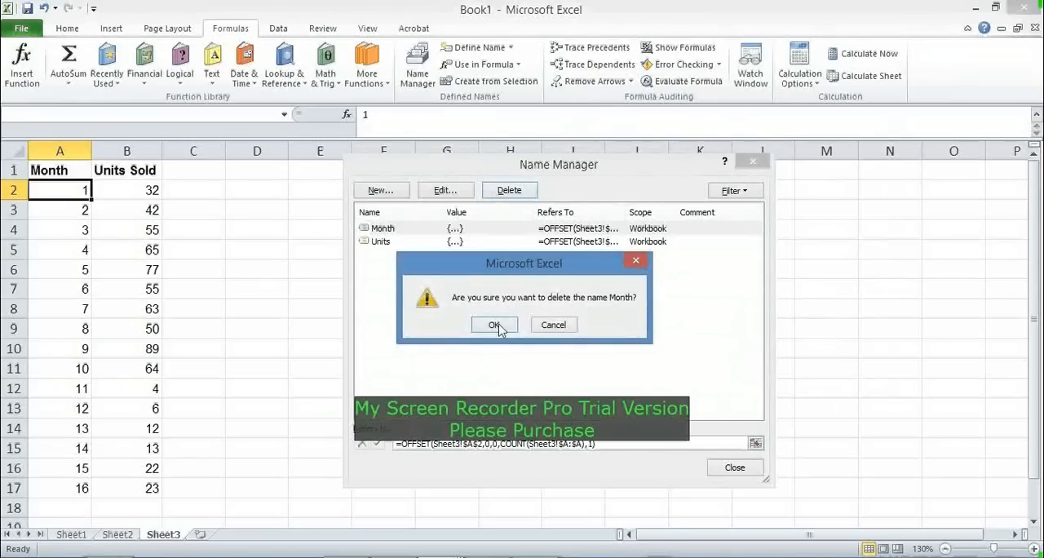
pyautogui.click(501, 326)
pyautogui.click(503, 230)
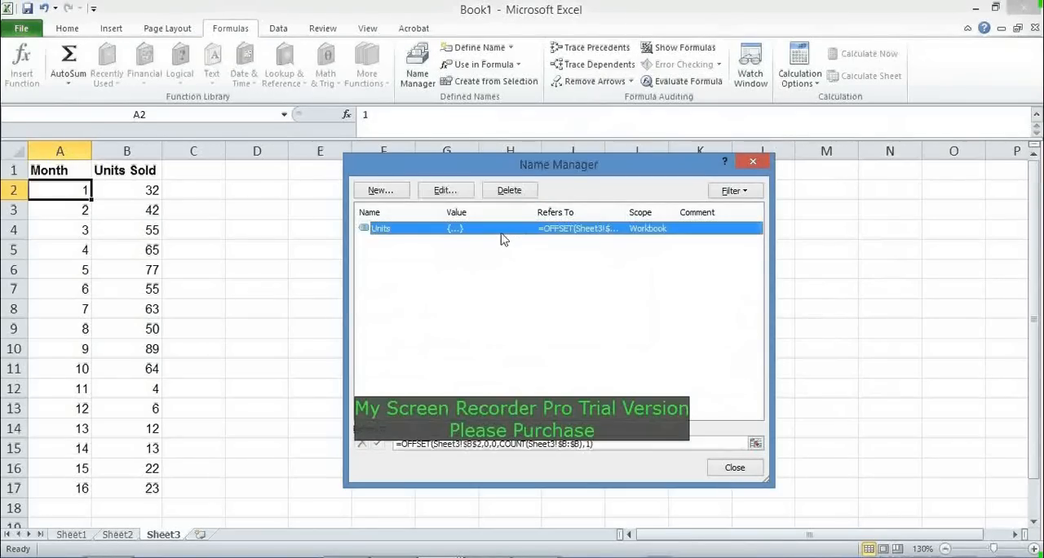
pyautogui.click(519, 193)
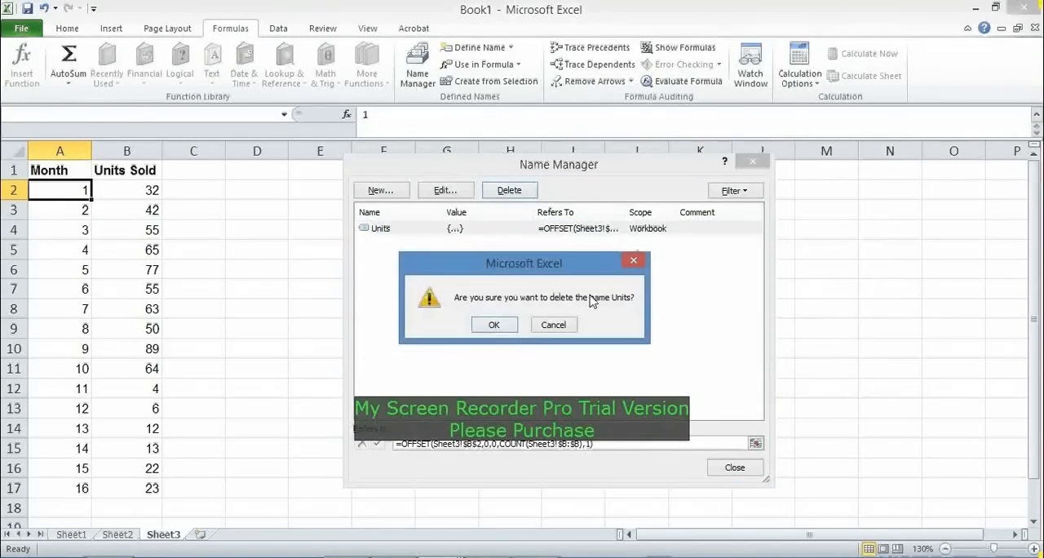
pyautogui.click(495, 326)
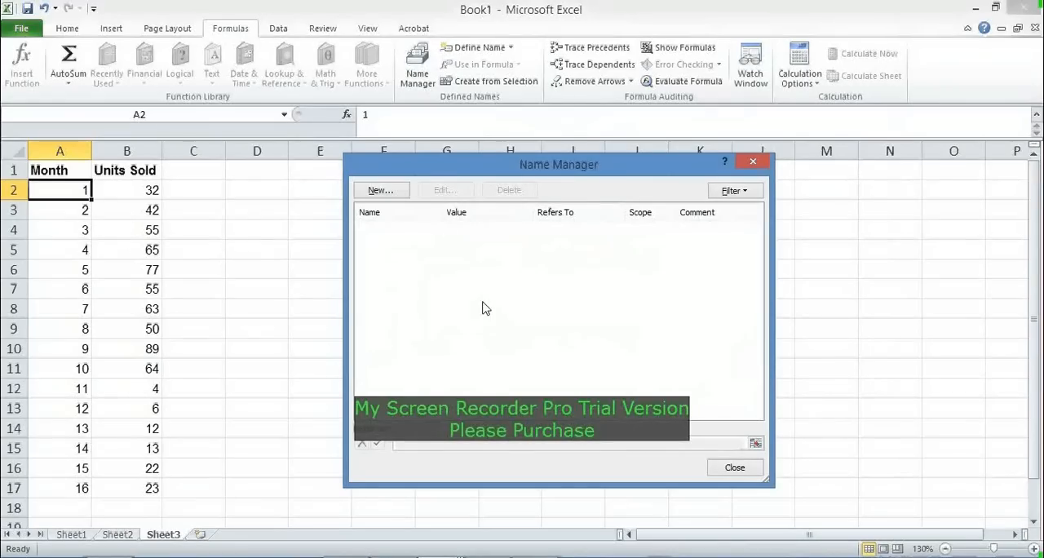
# Step: Start a new defined name called Month with Workbook scope
pyautogui.click(387, 194)
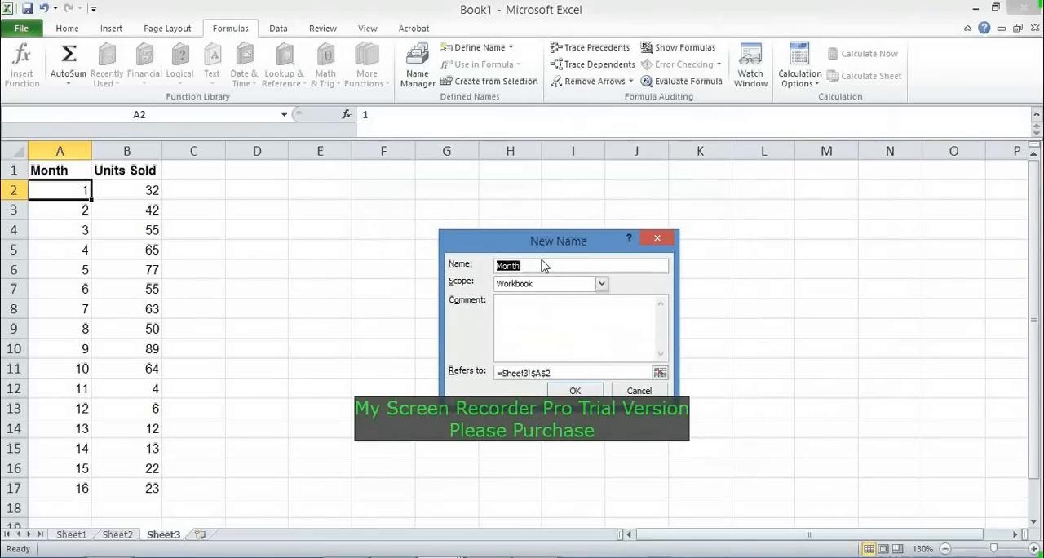
pyautogui.press('BackSpace')
pyautogui.write('MOnth')
pyautogui.press('BackSpace')
pyautogui.press('BackSpace')
pyautogui.press('BackSpace')
pyautogui.press('BackSpace')
pyautogui.write('onth')
# Step: Replace the Month name's reference with an OFFSET formula that starts at the Month header, Sheet3!$A$1
pyautogui.click(564, 373)
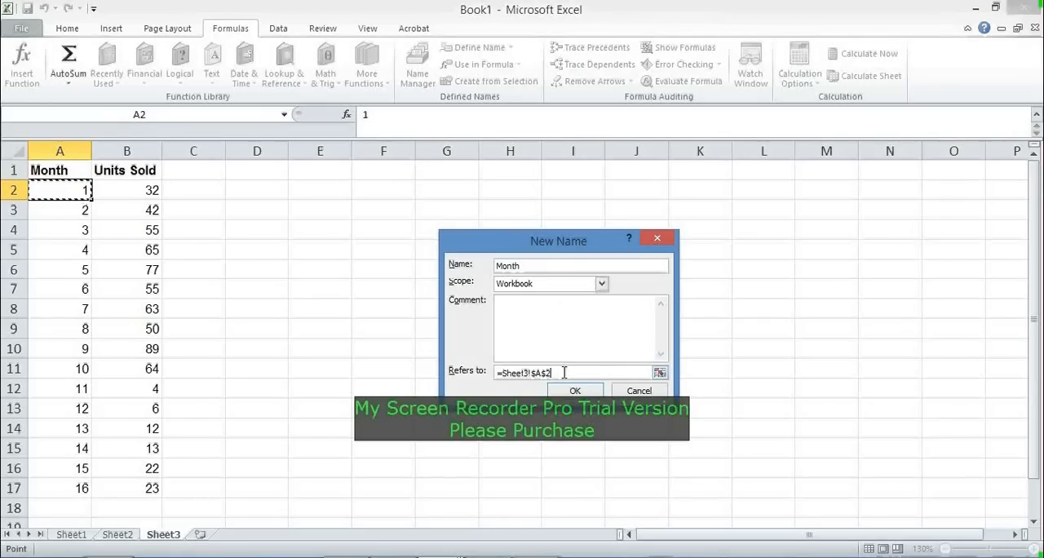
pyautogui.press('BackSpace')
pyautogui.press('BackSpace')
pyautogui.press('BackSpace')
pyautogui.press('BackSpace')
pyautogui.press('BackSpace')
pyautogui.press('BackSpace')
pyautogui.press('BackSpace')
pyautogui.press('BackSpace')
pyautogui.press('BackSpace')
pyautogui.press('BackSpace')
pyautogui.press('BackSpace')
pyautogui.press('BackSpace')
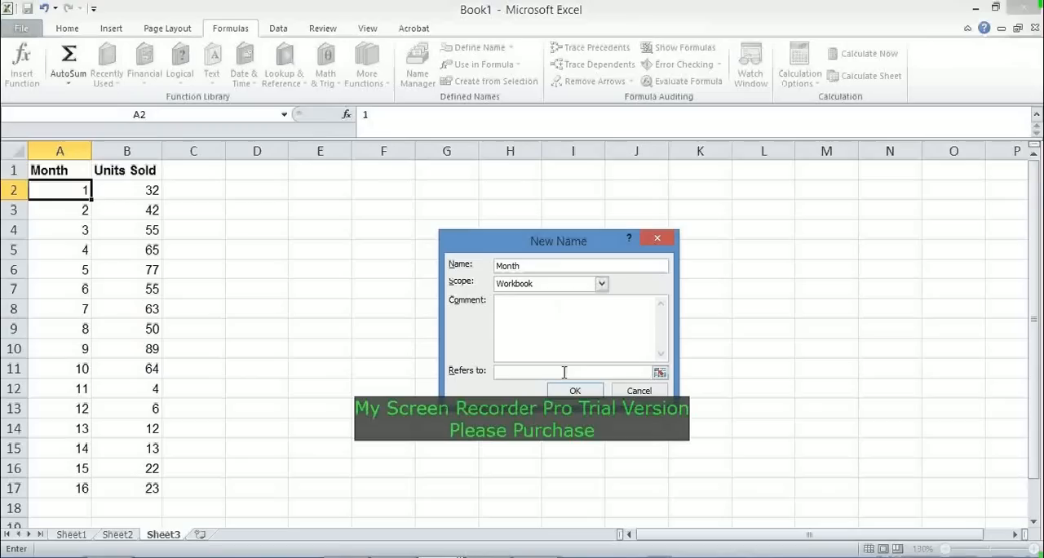
pyautogui.write('=offset(')
pyautogui.click(63, 170)
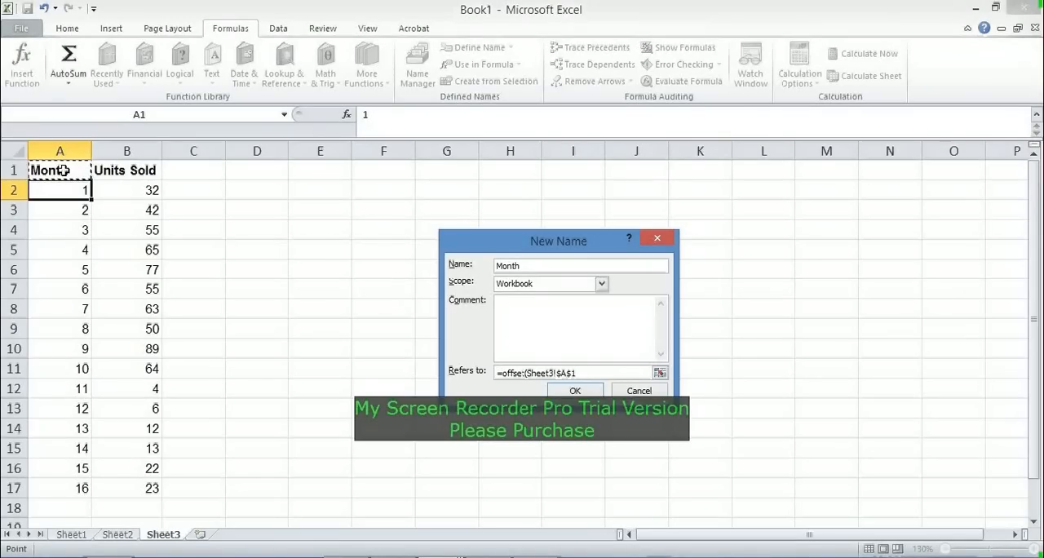
# Step: Complete the Month formula with 1 row, 0 columns, COUNT($A:$A) as height and width 1, and save the name
pyautogui.write(',')
pyautogui.write('1,0,')
pyautogui.write('count($A:')
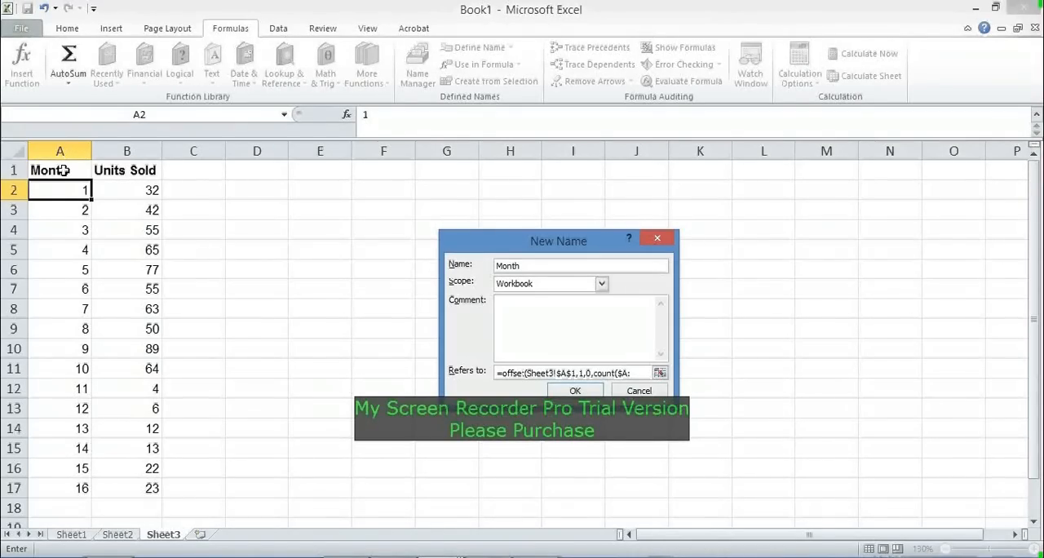
pyautogui.write('$A)')
pyautogui.write(',1')
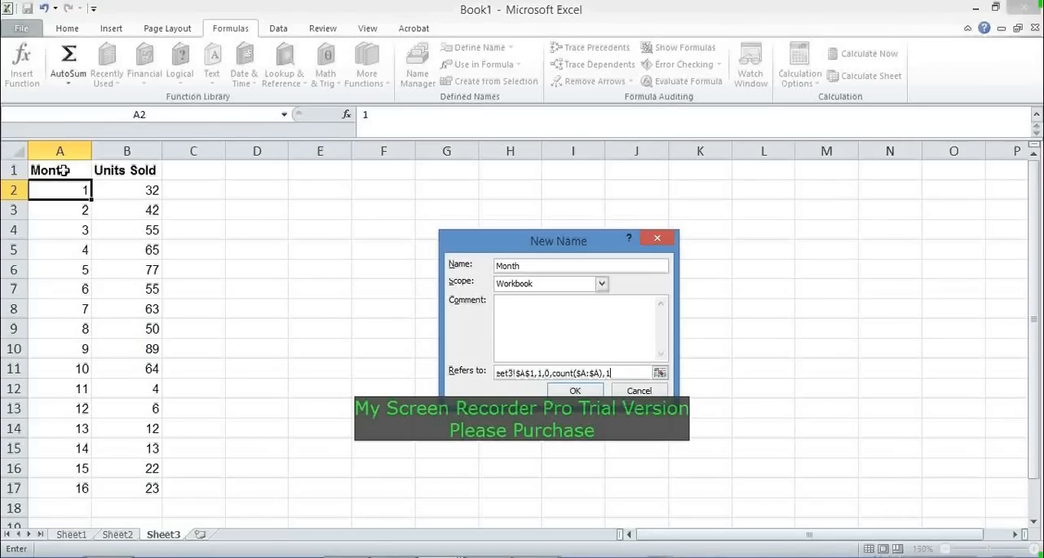
pyautogui.write(')')
pyautogui.click(583, 392)
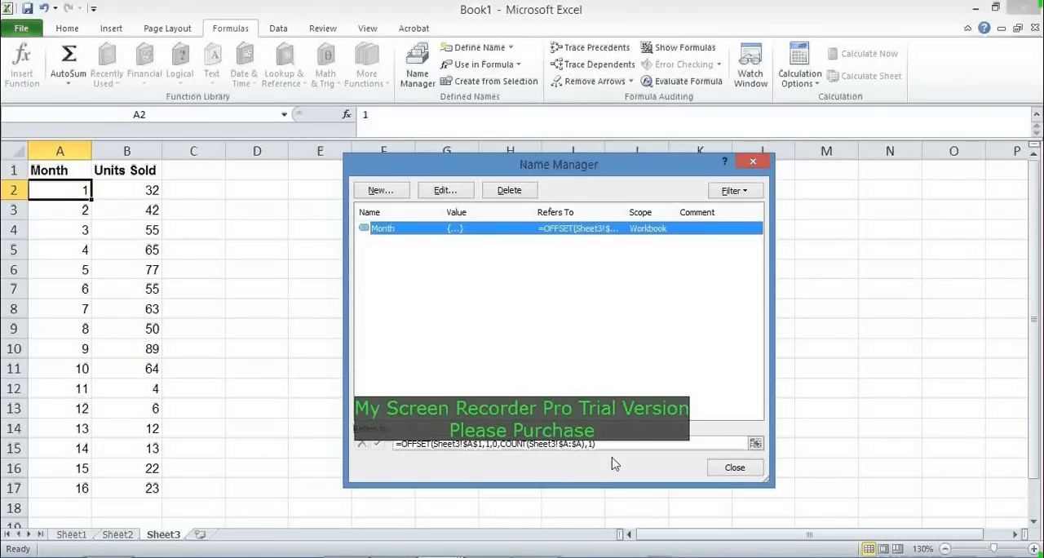
# Step: Start another new defined name called Units with Workbook scope
pyautogui.click(394, 195)
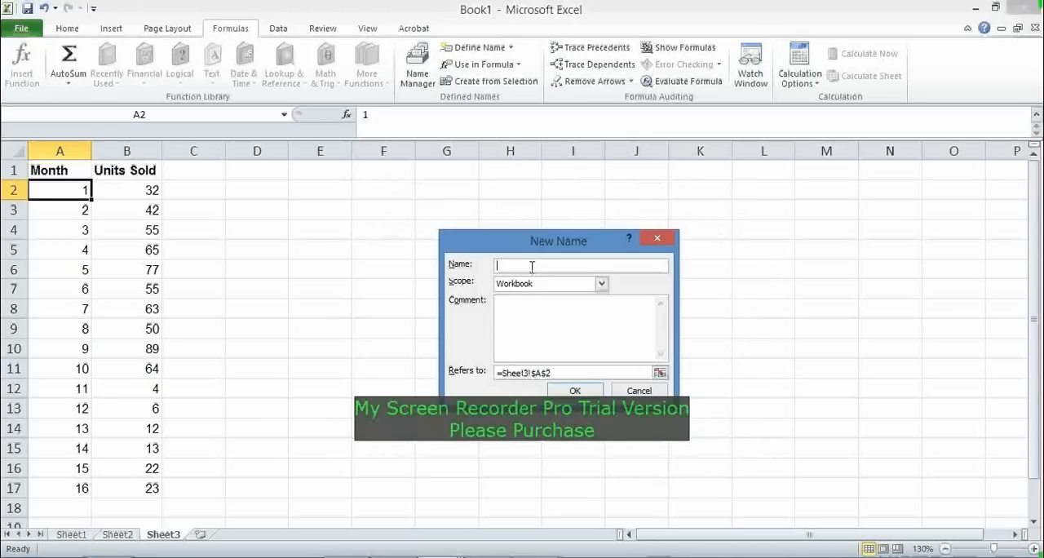
pyautogui.write('Units')
# Step: Replace the Units name's reference with an OFFSET formula that starts at the Units Sold header, Sheet3!$B$1
pyautogui.click(576, 372)
pyautogui.press('BackSpace')
pyautogui.press('BackSpace')
pyautogui.press('BackSpace')
pyautogui.press('BackSpace')
pyautogui.press('BackSpace')
pyautogui.press('BackSpace')
pyautogui.press('BackSpace')
pyautogui.press('BackSpace')
pyautogui.press('BackSpace')
pyautogui.press('BackSpace')
pyautogui.press('BackSpace')
pyautogui.press('BackSpace')
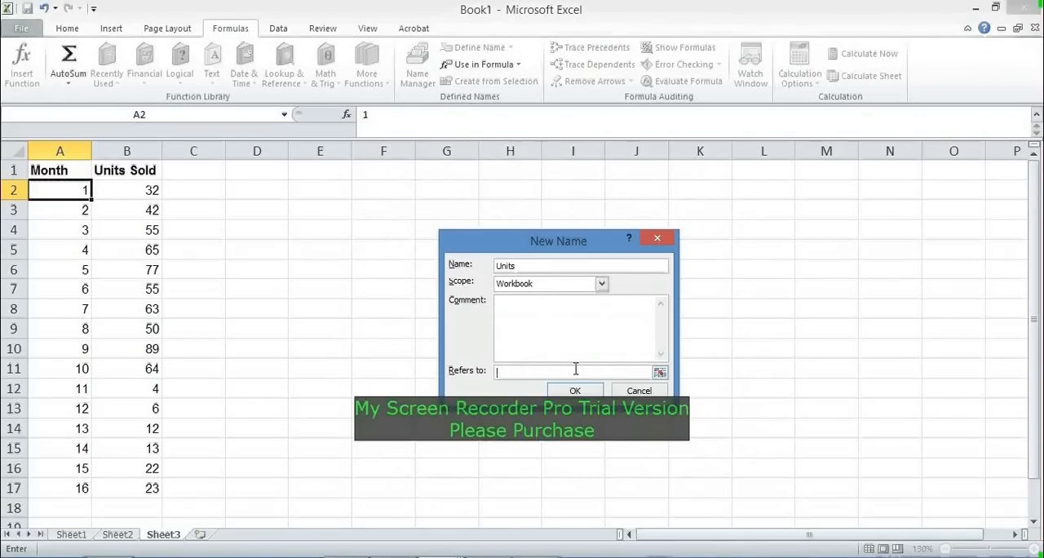
pyautogui.write('=offset(')
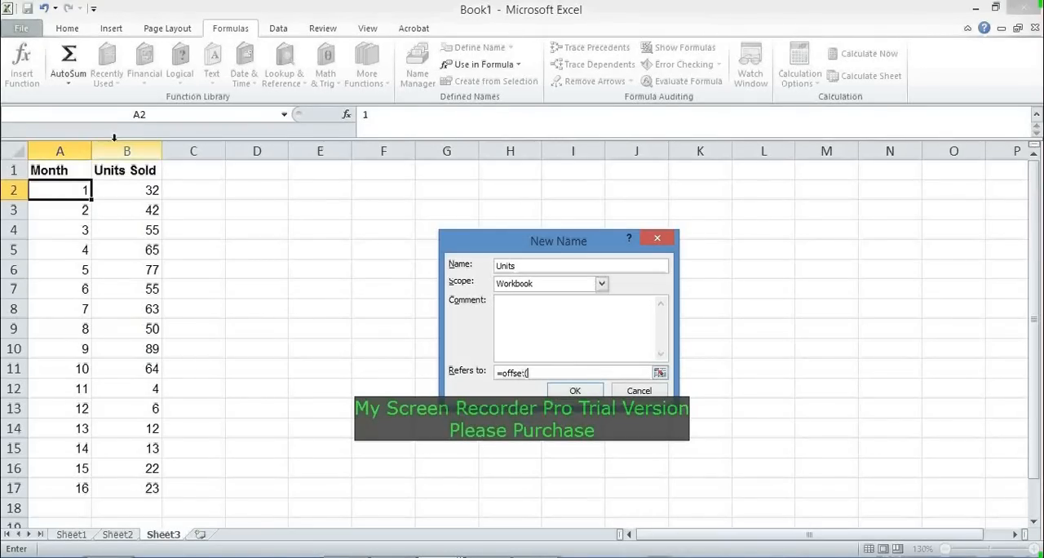
pyautogui.click(128, 171)
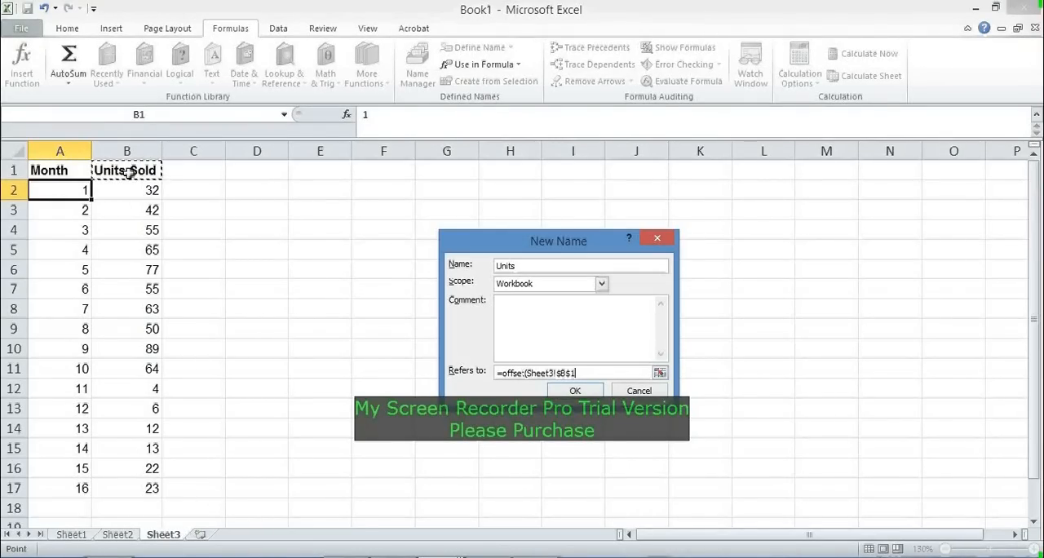
# Step: Complete the Units formula with 1 row, 0 columns, COUNT($B:$B) as height and width 1, save the name and close the Name Manager
pyautogui.write(',1,0,')
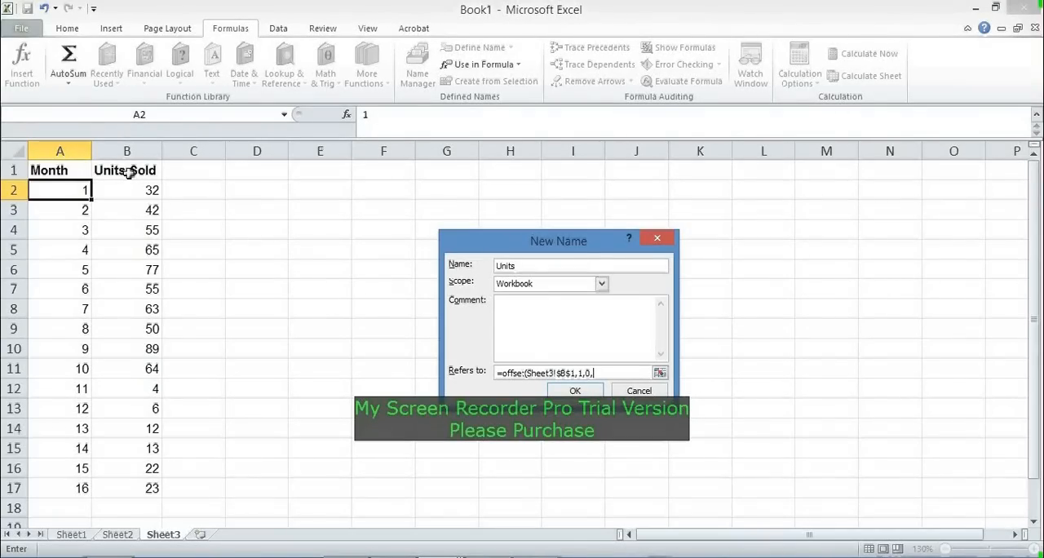
pyautogui.write('count($B:$B),')
pyautogui.write('1')
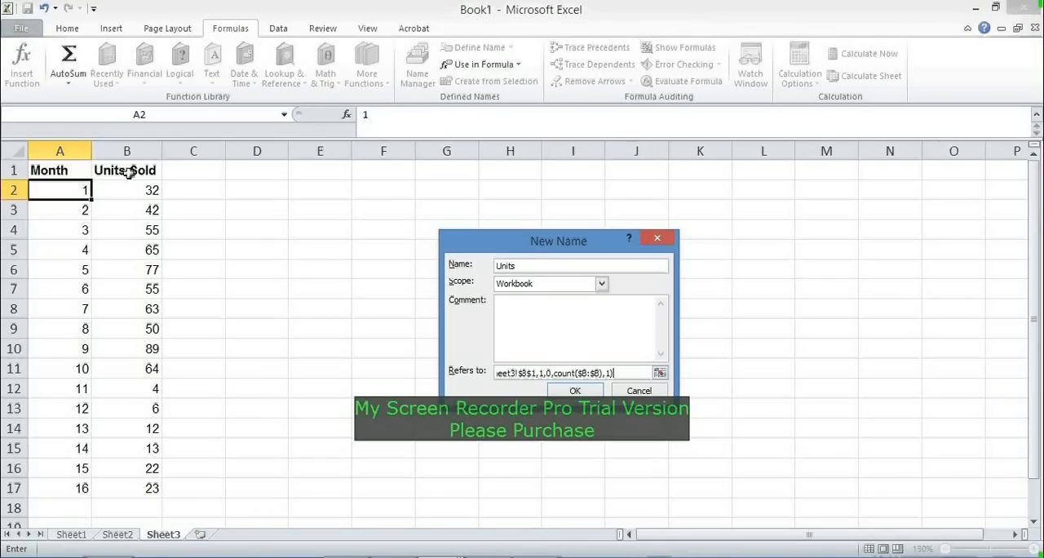
pyautogui.click(574, 391)
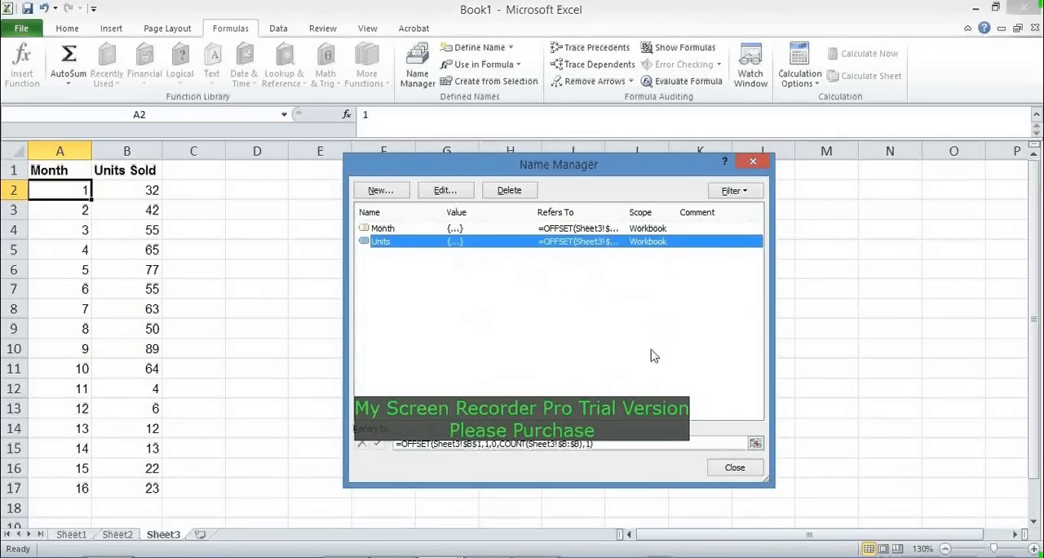
pyautogui.click(734, 470)
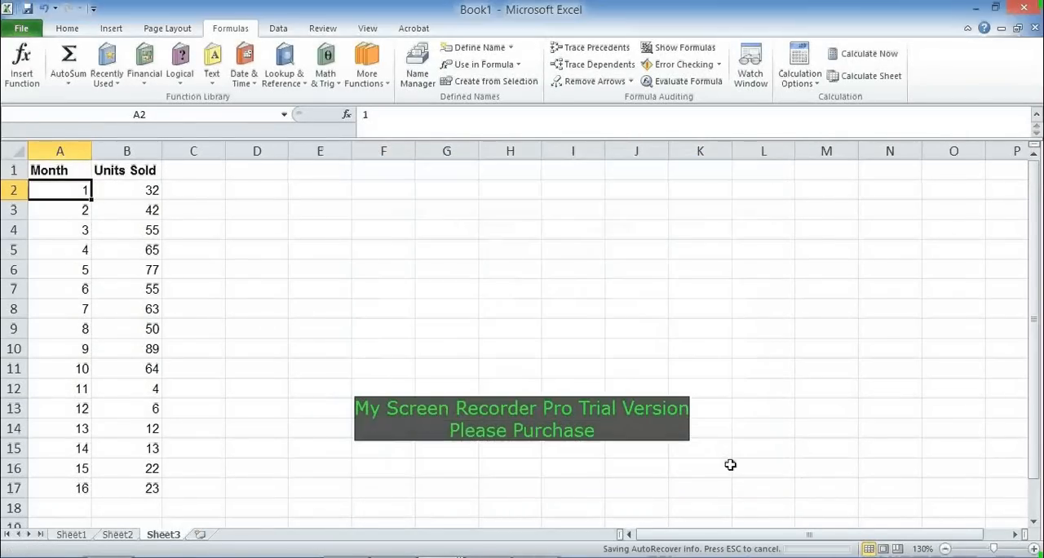
# Step: Insert a Scatter with Smooth Lines chart from A1:B17, and shrink and place it near the top of the sheet beside the data
pyautogui.click(339, 246)
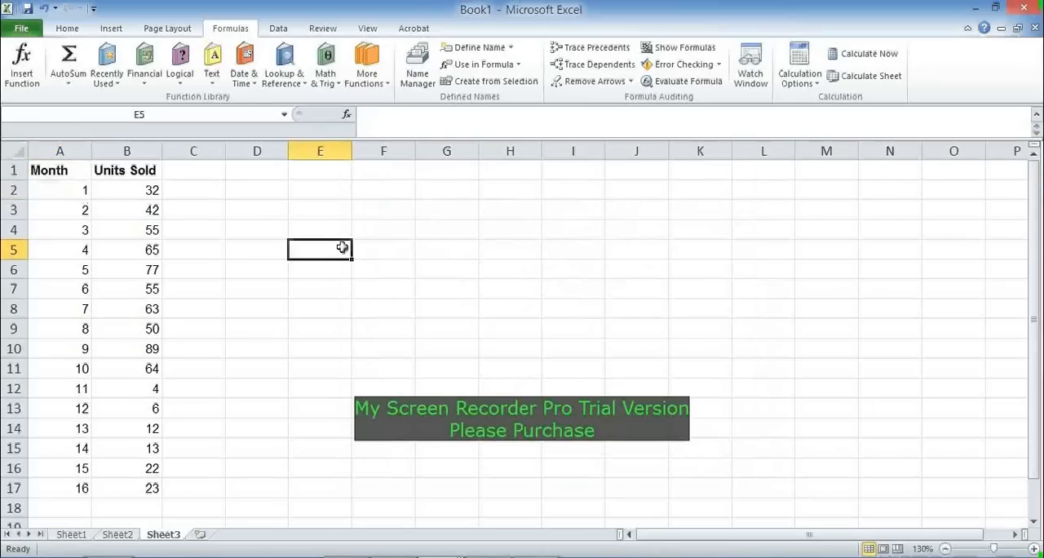
pyautogui.click(71, 170)
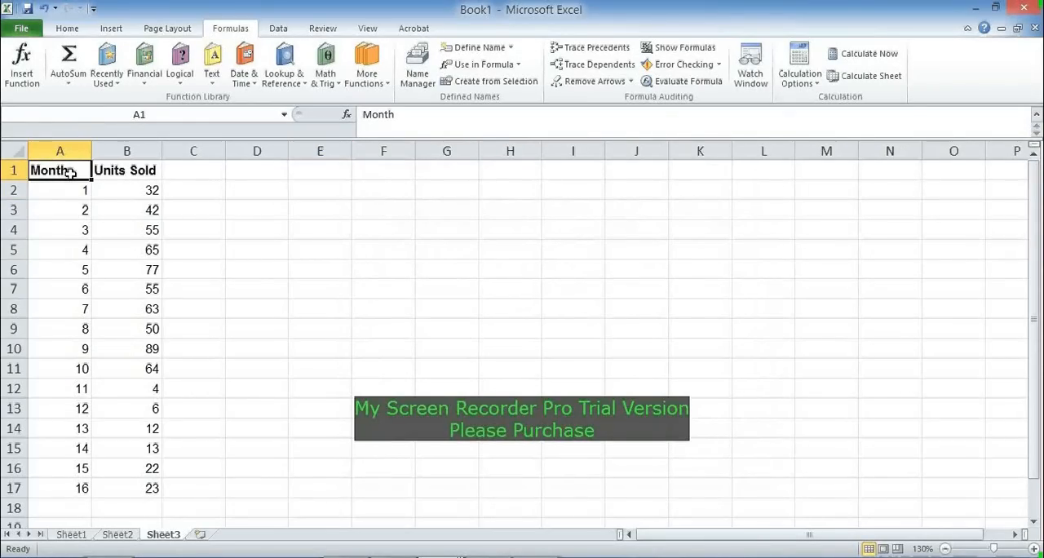
pyautogui.hotkey('ctrl', 'a')
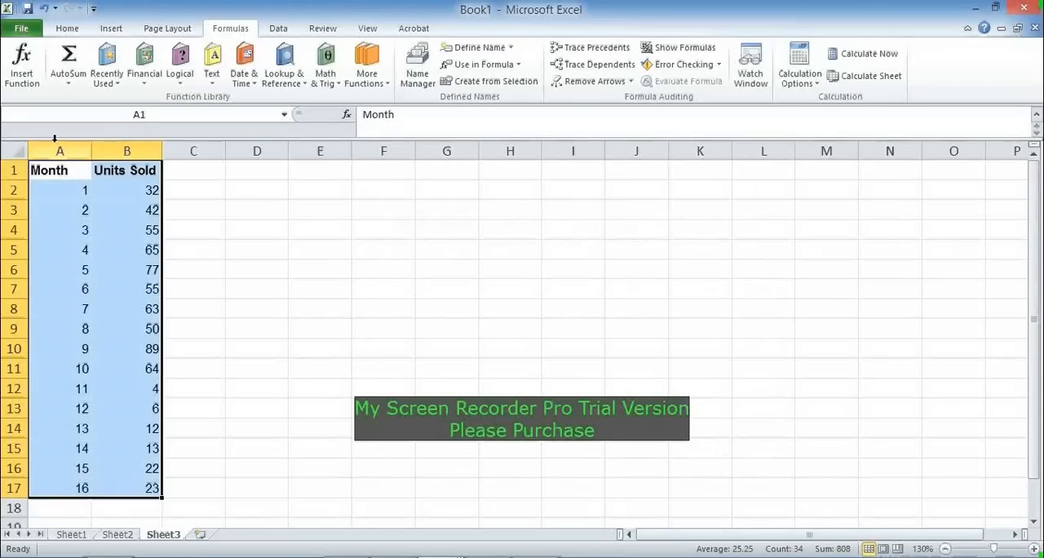
pyautogui.click(111, 29)
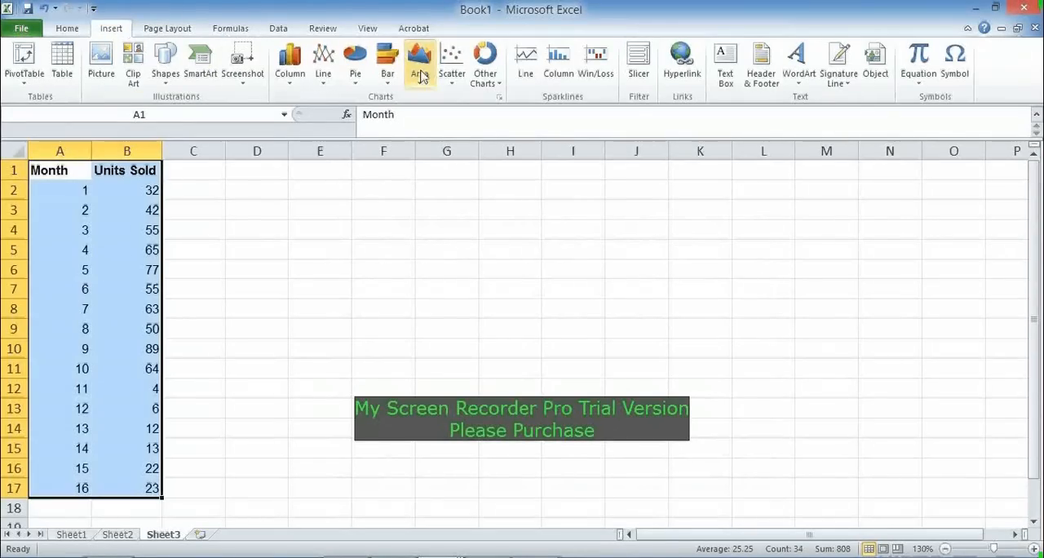
pyautogui.click(453, 77)
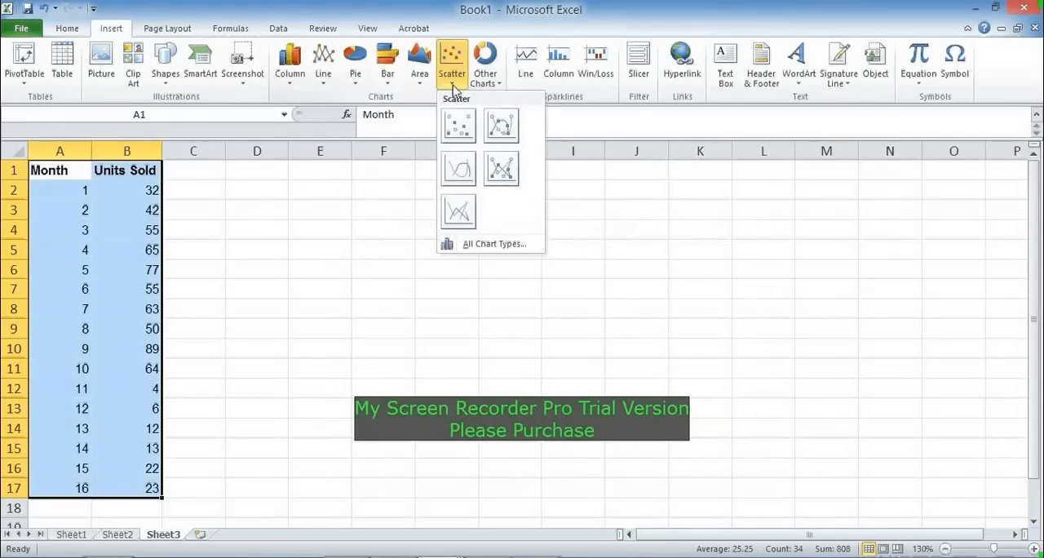
pyautogui.click(459, 169)
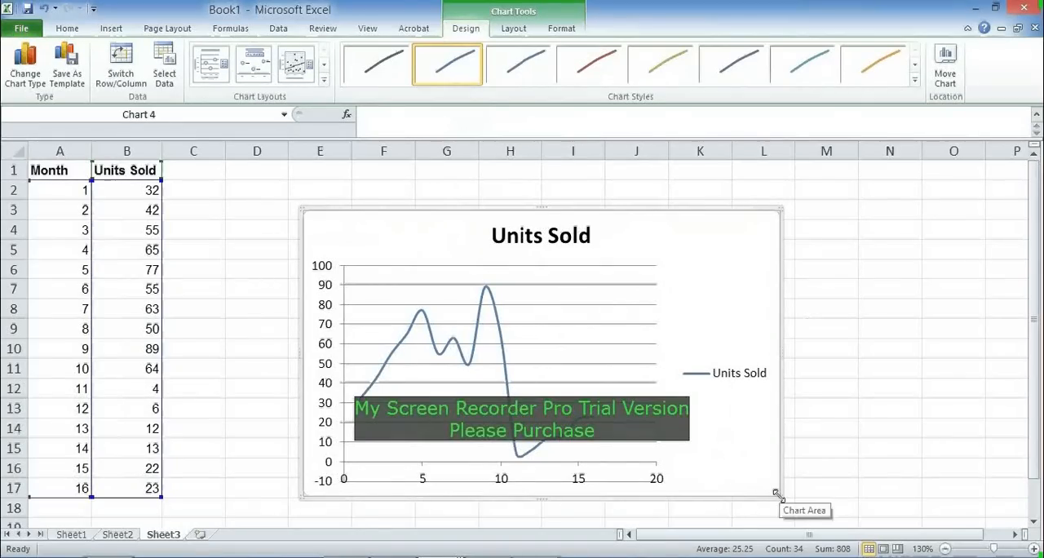
pyautogui.moveTo(776, 494); pyautogui.dragTo(695, 399)
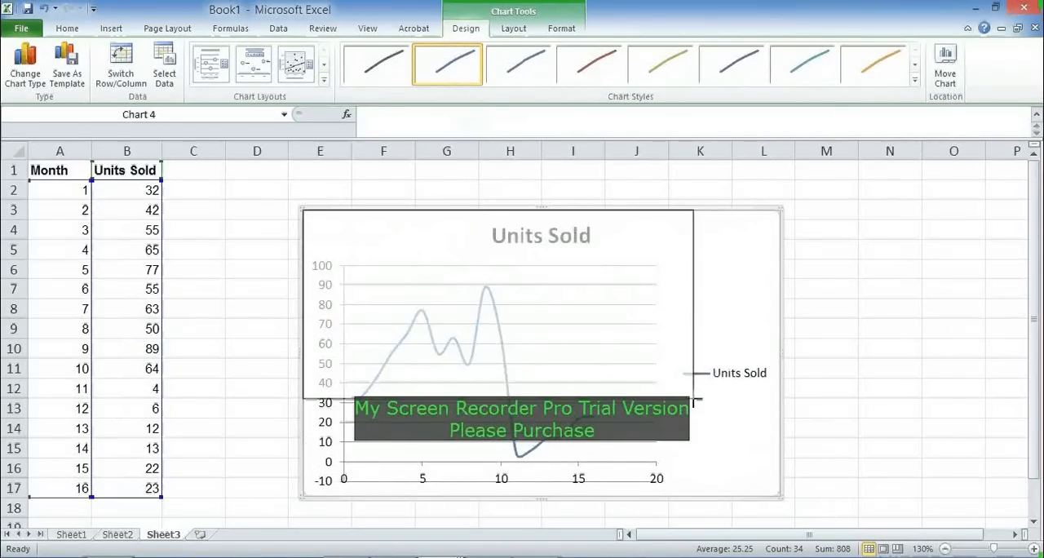
pyautogui.moveTo(580, 210); pyautogui.dragTo(567, 176)
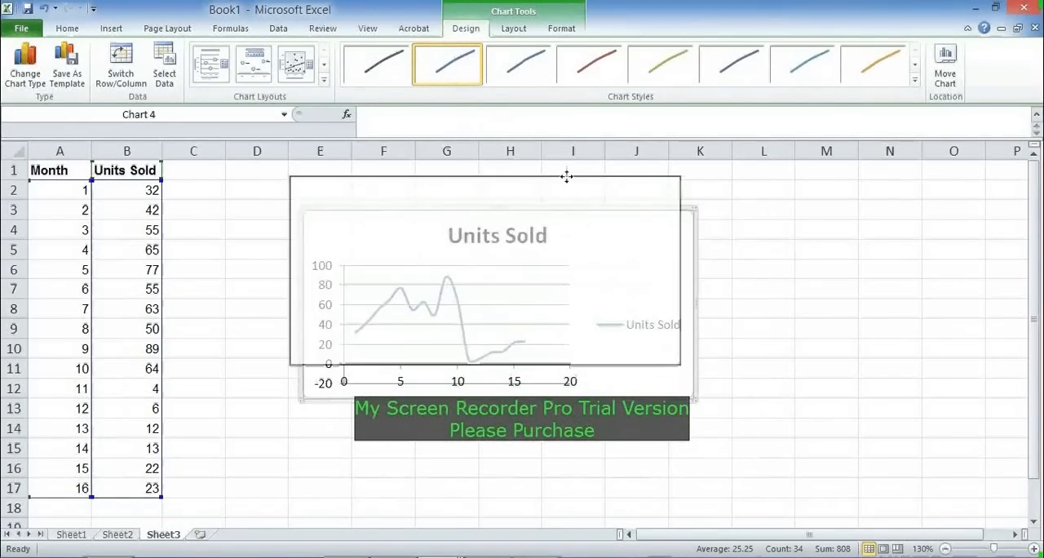
# Step: Delete the legend and the horizontal gridlines from the Units Sold chart
pyautogui.click(643, 293)
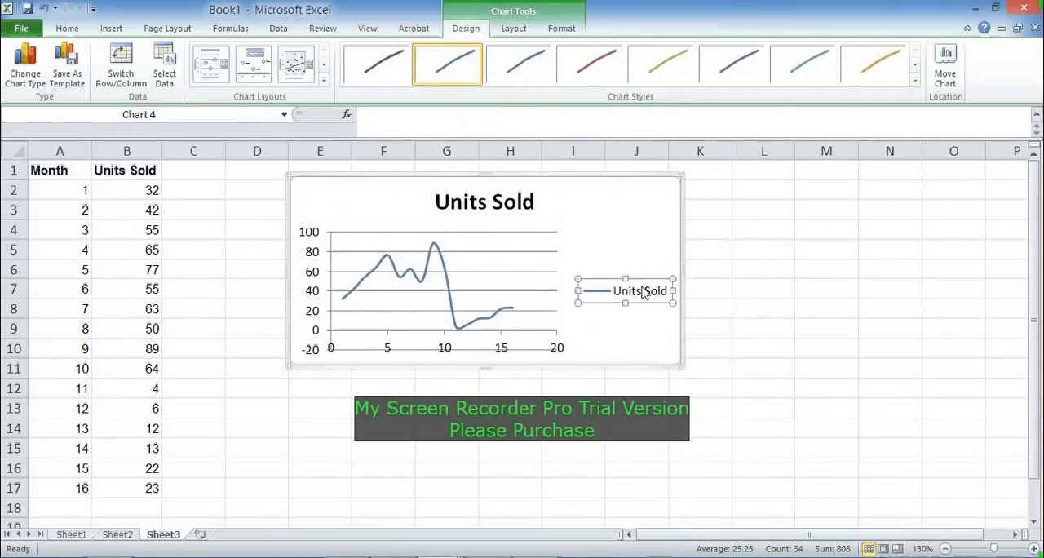
pyautogui.press('Delete')
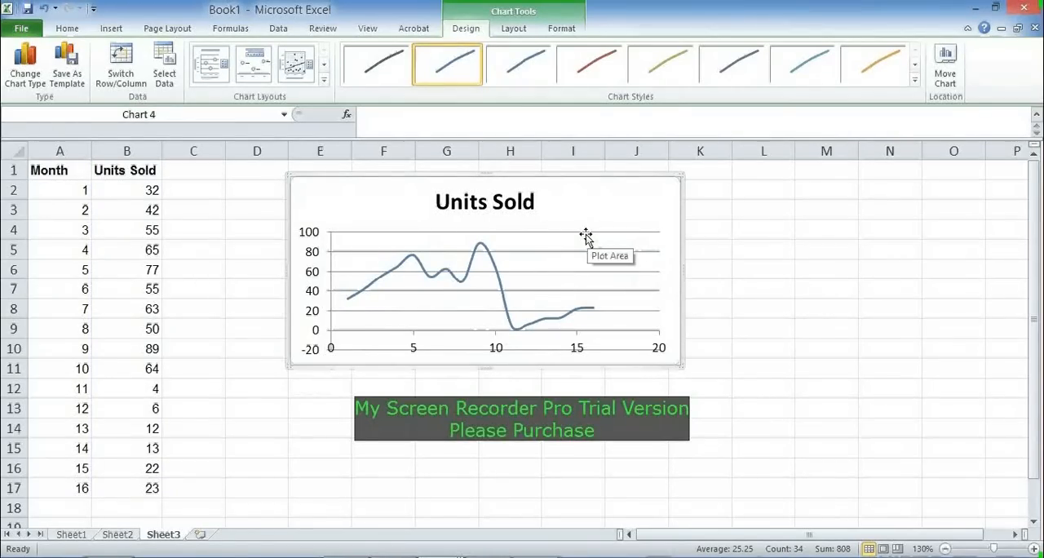
pyautogui.click(635, 251)
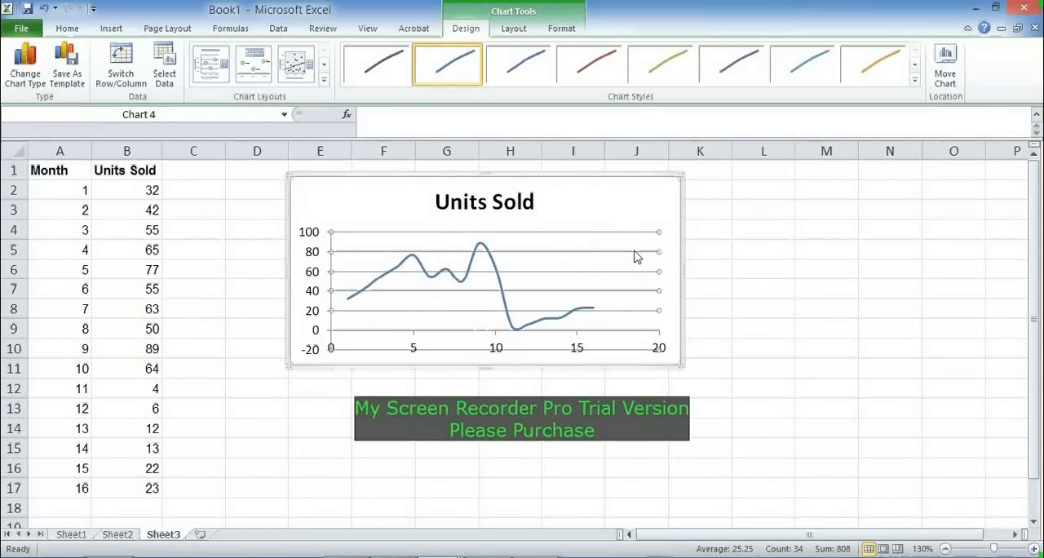
pyautogui.press('Delete')
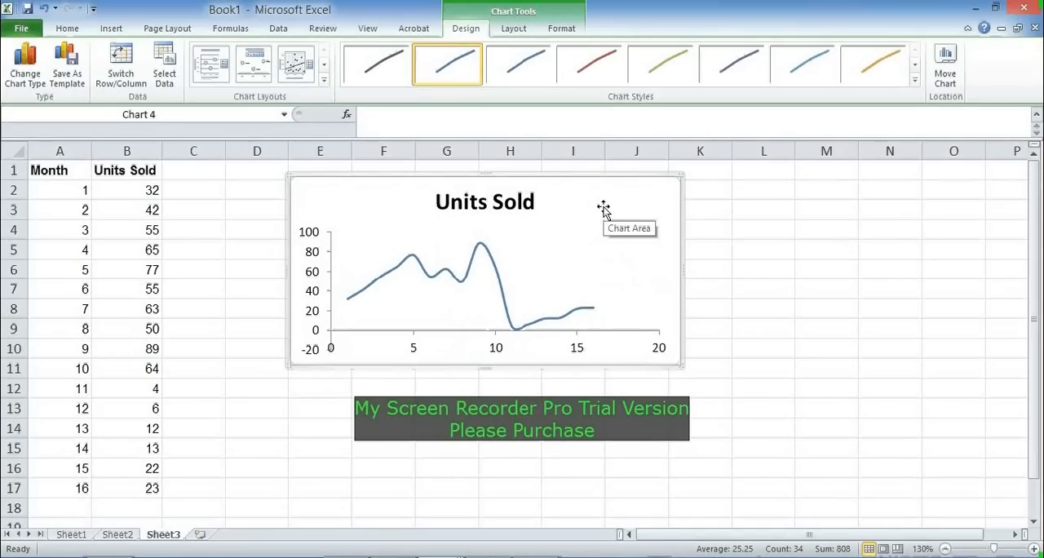
# Step: Replace the X values range in the chart's SERIES formula with the defined name, as Sheet3!Month
pyautogui.click(463, 282)
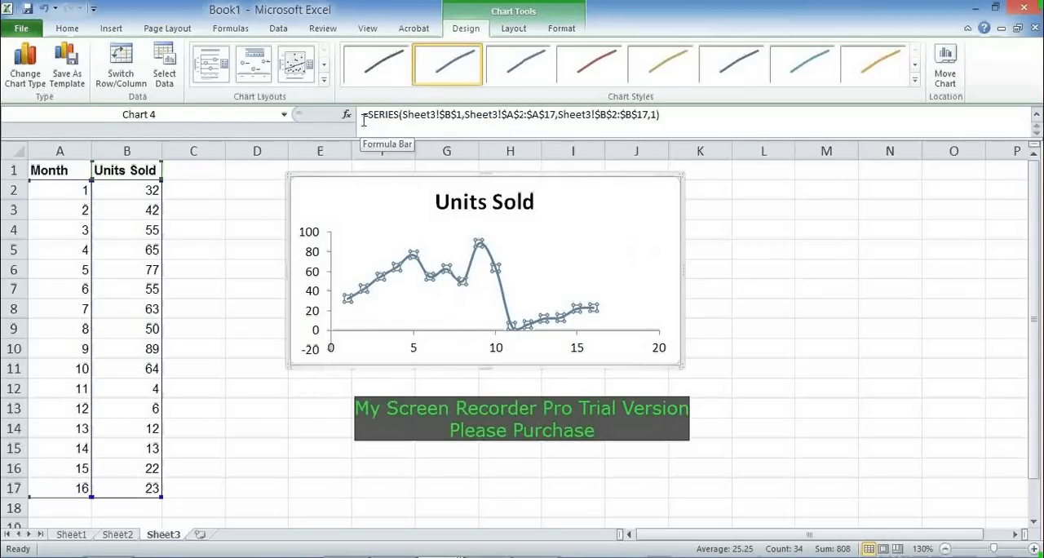
pyautogui.click(554, 114)
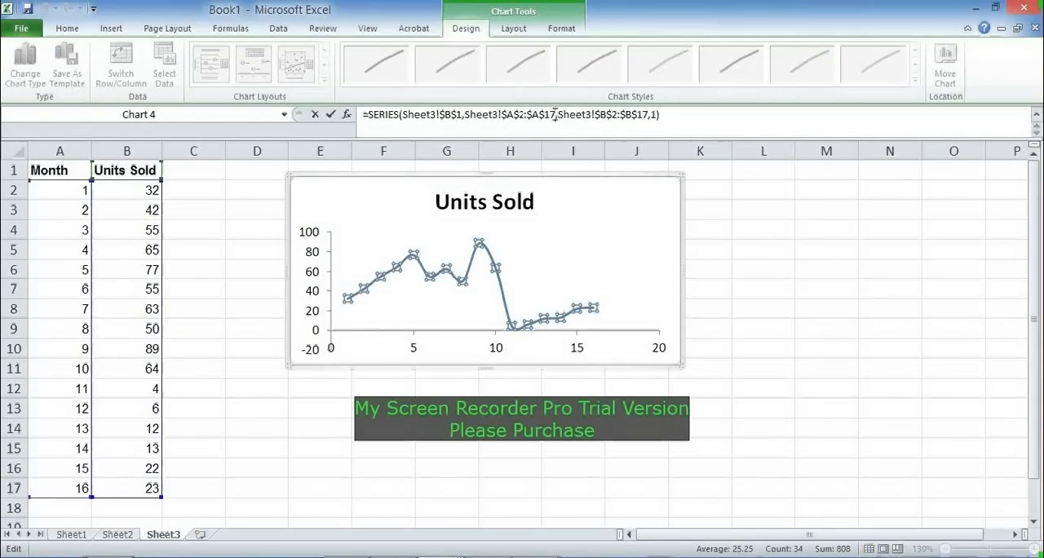
pyautogui.press('BackSpace')
pyautogui.press('BackSpace')
pyautogui.press('BackSpace')
pyautogui.press('BackSpace')
pyautogui.press('BackSpace')
pyautogui.press('BackSpace')
pyautogui.press('BackSpace')
pyautogui.press('BackSpace')
pyautogui.press('BackSpace')
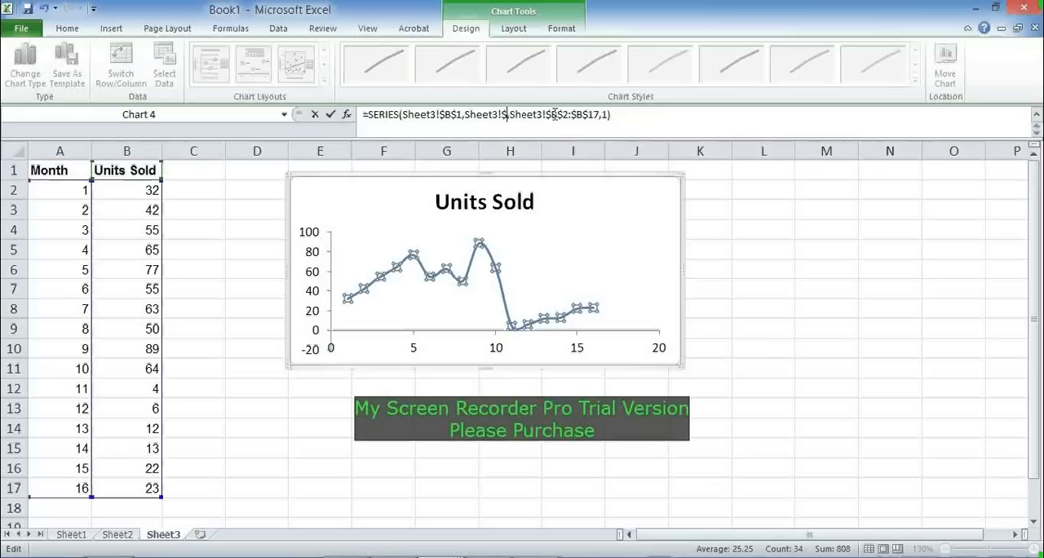
pyautogui.press('BackSpace')
pyautogui.write('Month')
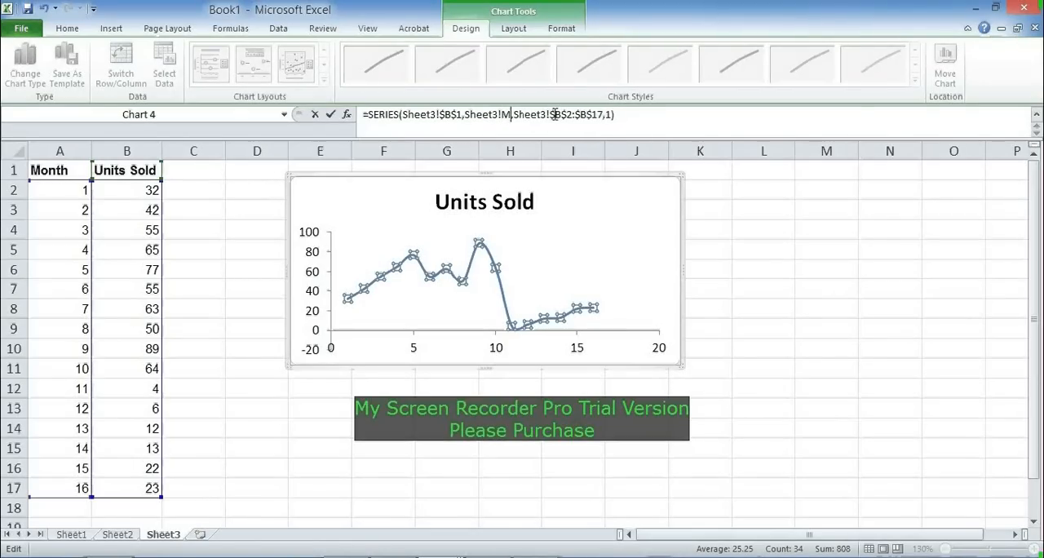
# Step: Replace the Y values range in the SERIES formula with Sheet3!Units and apply the edited formula
pyautogui.click(626, 114)
pyautogui.press('BackSpace')
pyautogui.press('BackSpace')
pyautogui.press('BackSpace')
pyautogui.press('BackSpace')
pyautogui.press('BackSpace')
pyautogui.press('BackSpace')
pyautogui.press('BackSpace')
pyautogui.press('BackSpace')
pyautogui.press('BackSpace')
pyautogui.press('BackSpace')
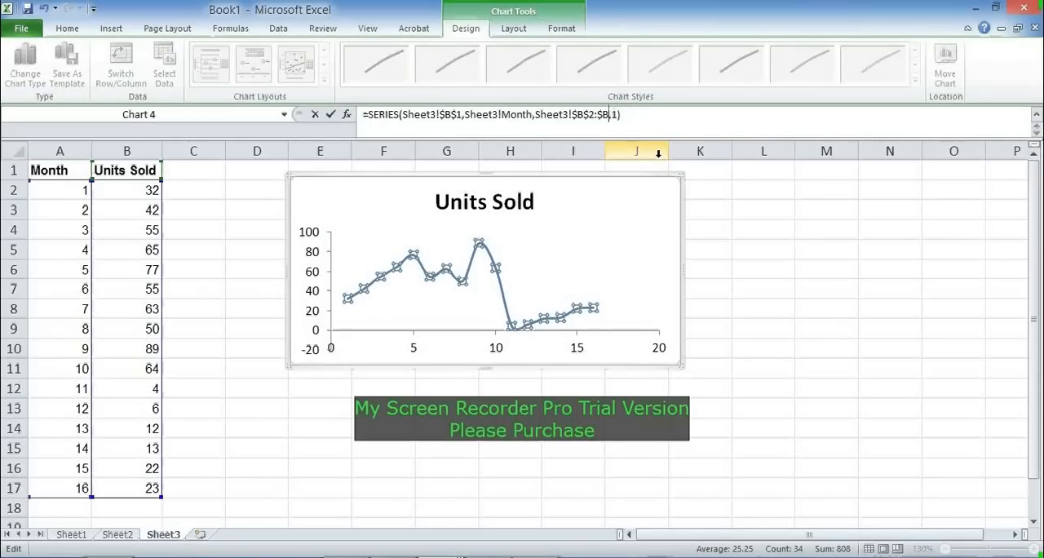
pyautogui.write('Units')
pyautogui.press('Return')
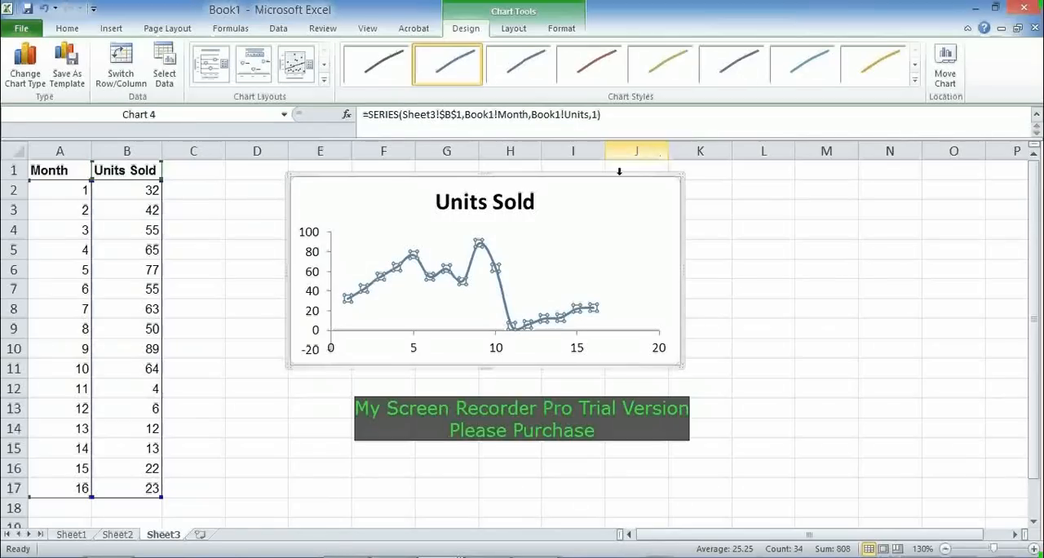
# Step: Add a data row in row 18 with month 17 and 34 units sold
pyautogui.click(70, 508)
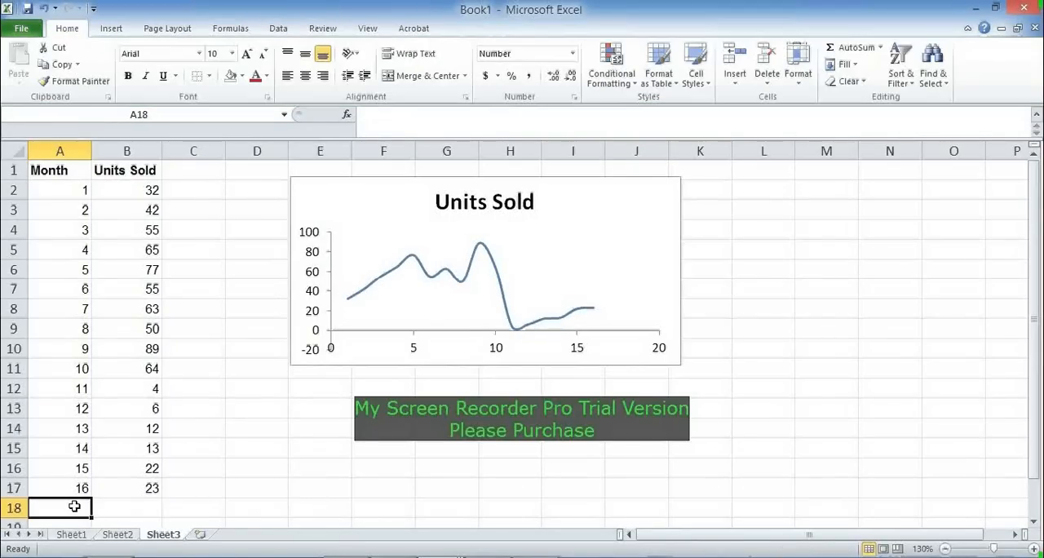
pyautogui.write('17')
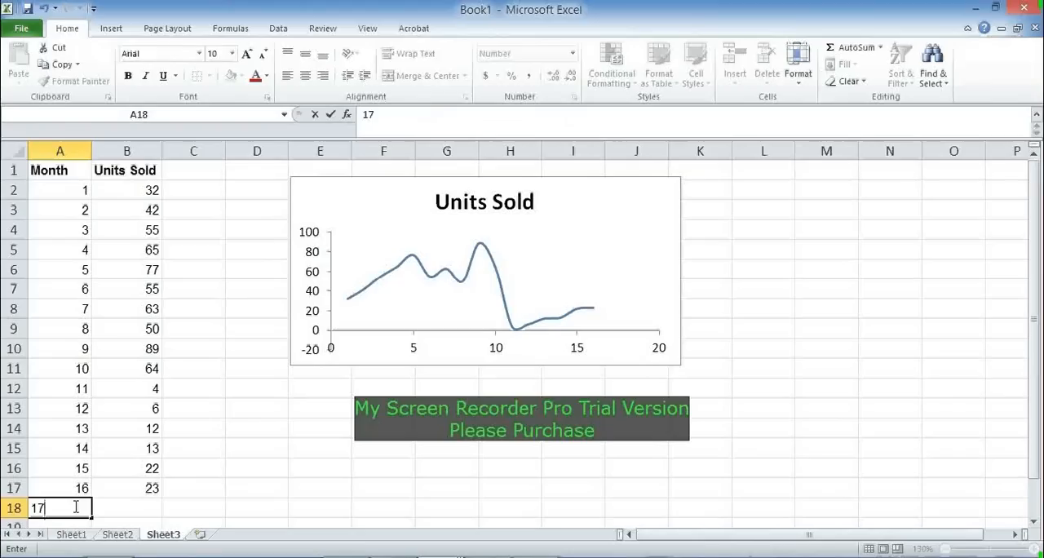
pyautogui.press('Tab')
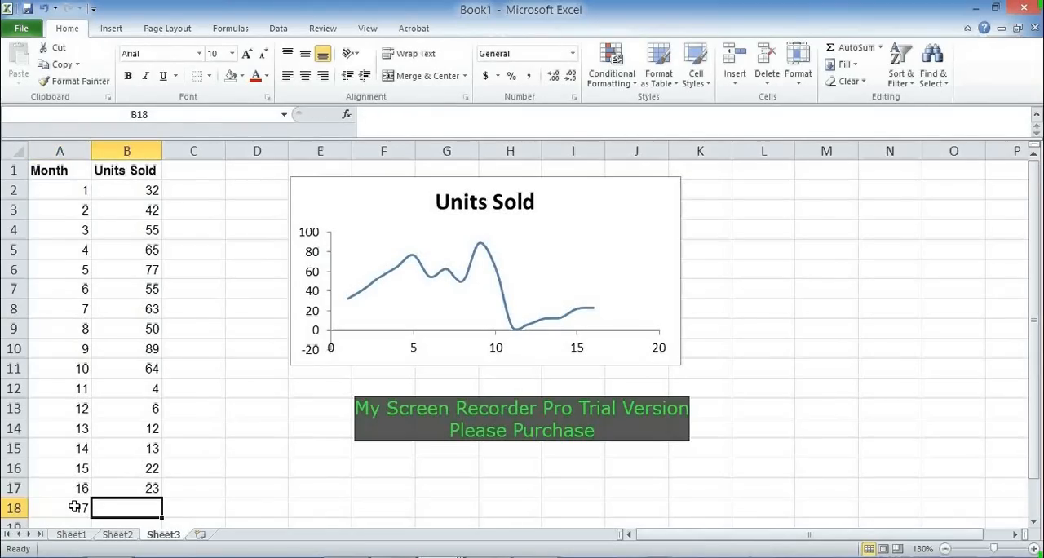
pyautogui.write('34')
pyautogui.press('Tab')
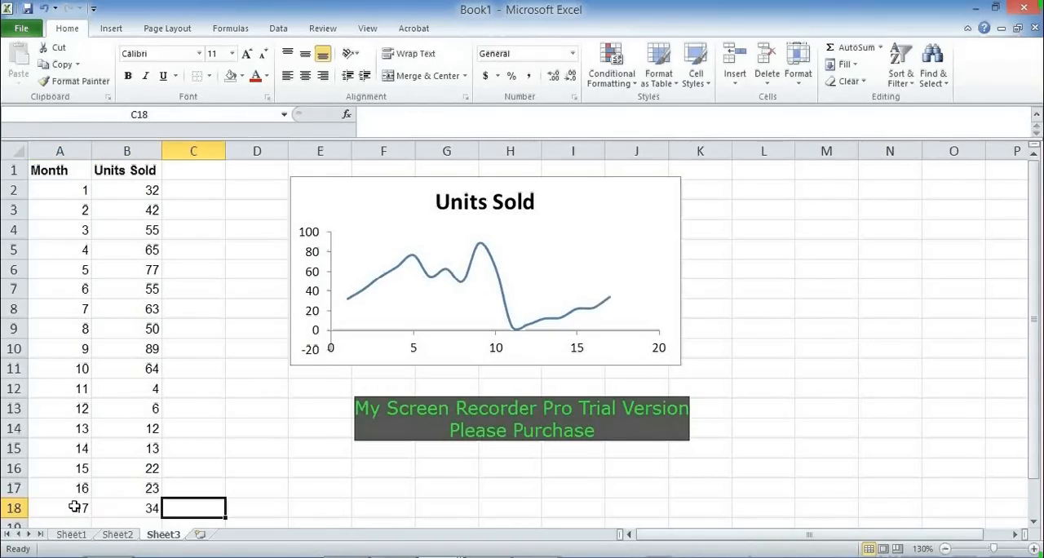
# Step: Add a data row in row 19 with month 18 and 45 units sold
pyautogui.press('Down')
pyautogui.press('Left')
pyautogui.press('Left')
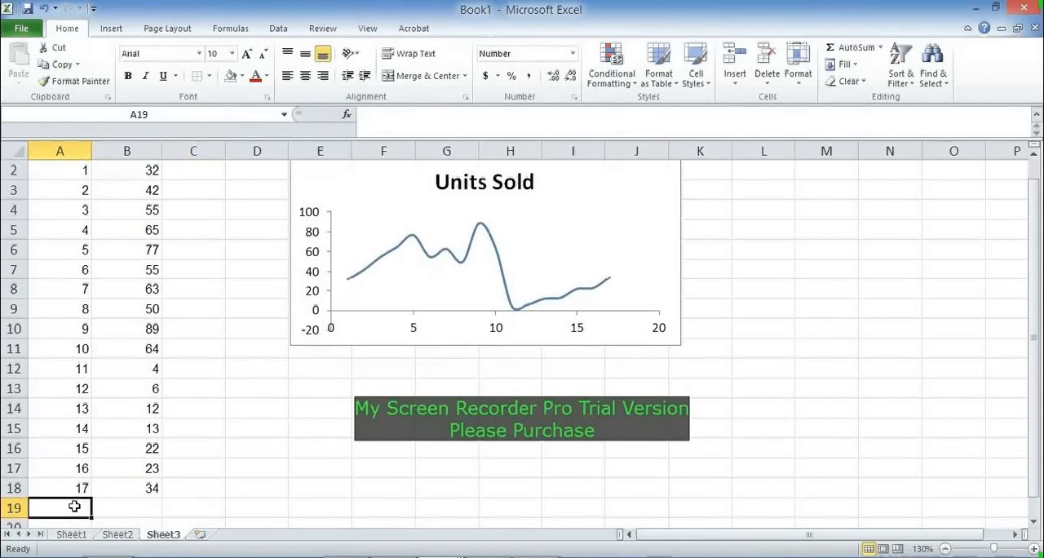
pyautogui.write('18')
pyautogui.press('Tab')
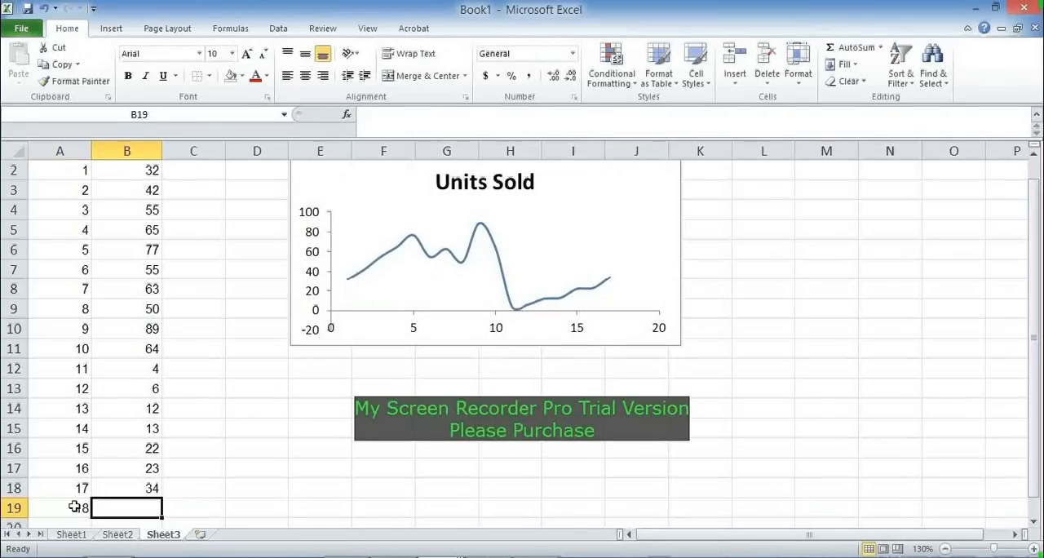
pyautogui.write('45')
pyautogui.press('Tab')
# Step: Add a data row in row 20 with month 19 and 21 units sold
pyautogui.press('Left')
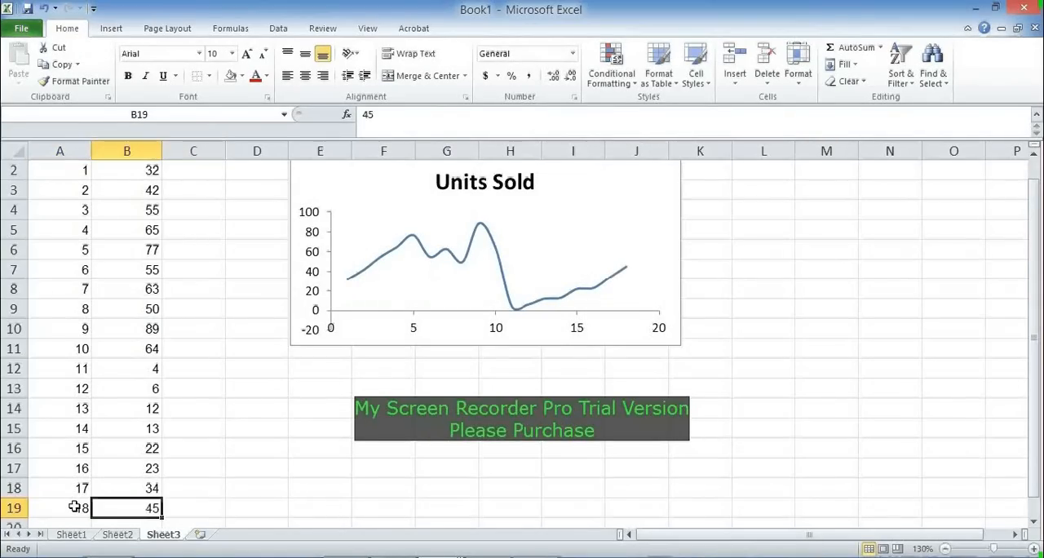
pyautogui.press('Down')
pyautogui.click(75, 506)
pyautogui.write('19')
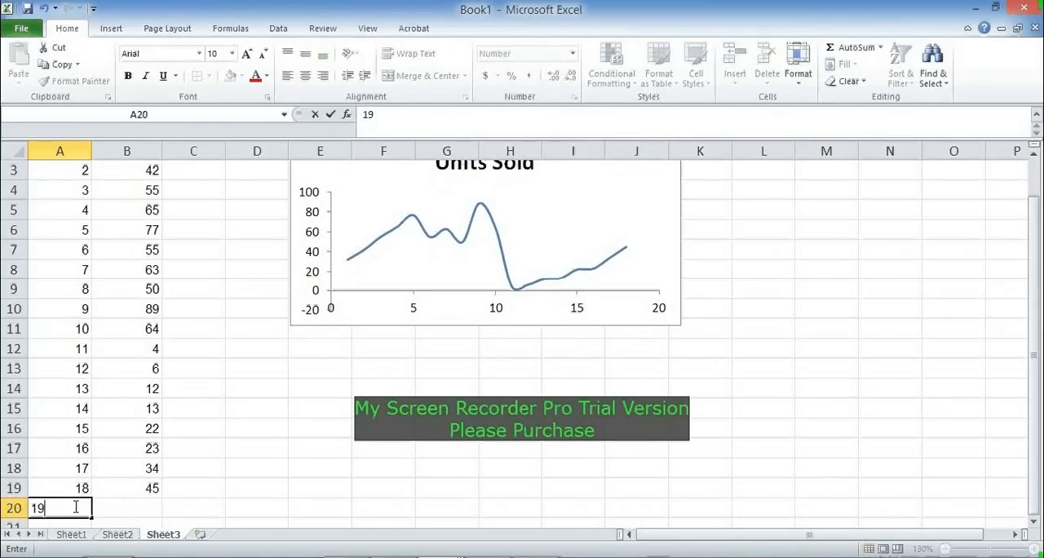
pyautogui.press('Tab')
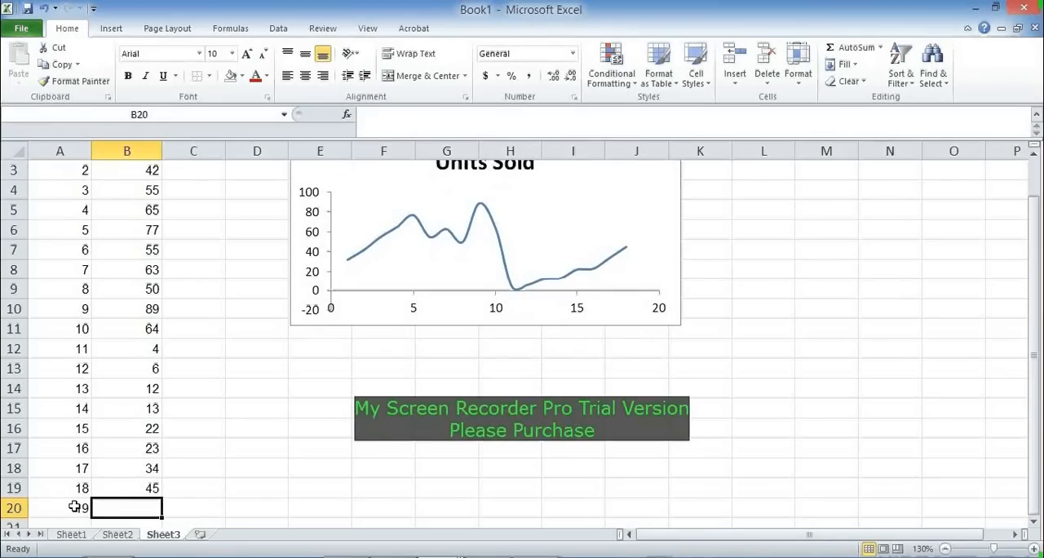
pyautogui.write('21')
pyautogui.press('Down')
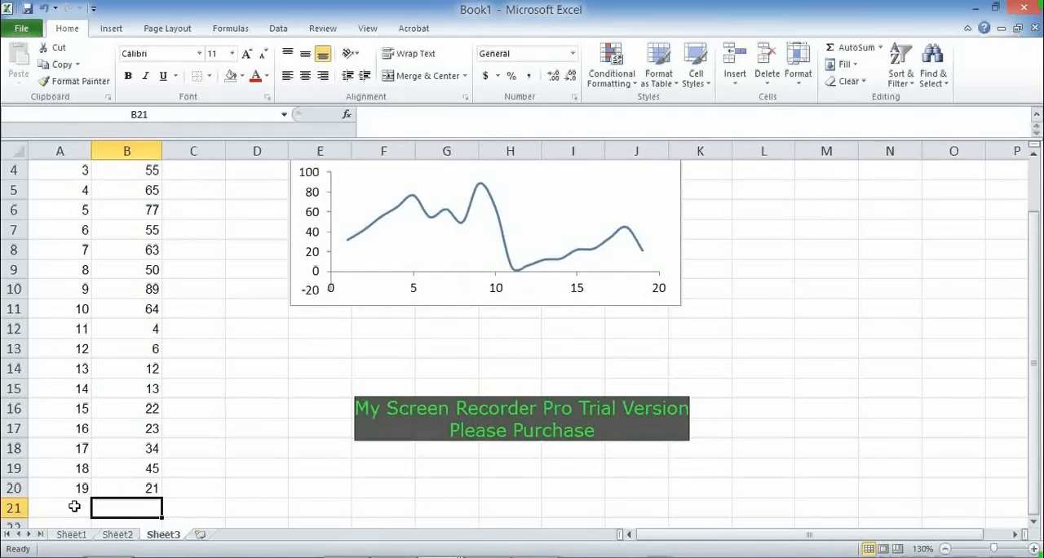
# Step: Go back up to the Units Sold header in B1 and check the whole chart against the added months
pyautogui.press('Up')
pyautogui.press('Up')
pyautogui.press('Up')
pyautogui.press('Up')
pyautogui.press('Up')
pyautogui.press('Up')
pyautogui.press('Up')
pyautogui.press('Up')
pyautogui.press('Up')
pyautogui.press('Up')
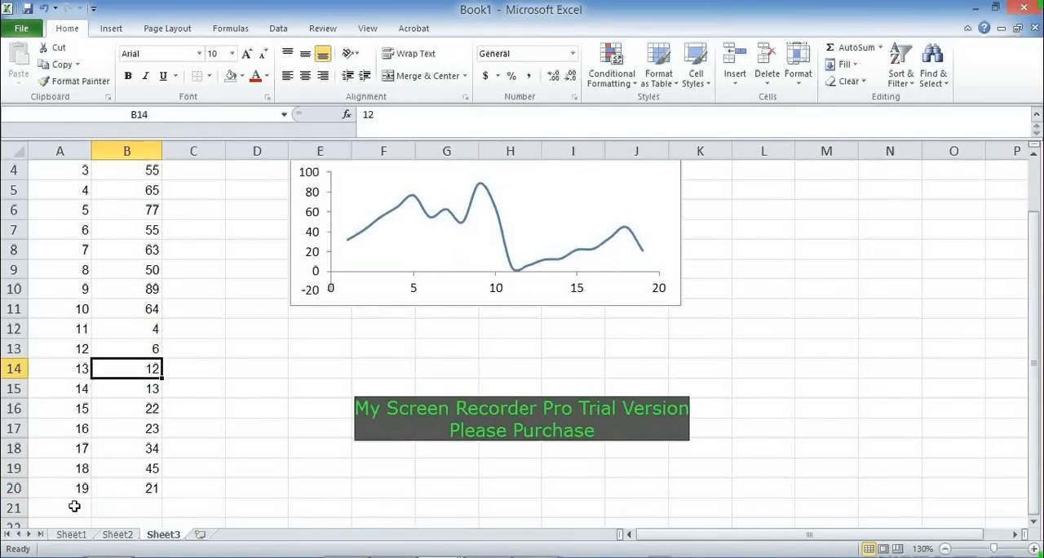
pyautogui.press('Up')
pyautogui.press('Up')
pyautogui.press('Up')
pyautogui.press('Up')
pyautogui.press('Up')
pyautogui.press('Up')
pyautogui.press('Up')
pyautogui.press('Up')
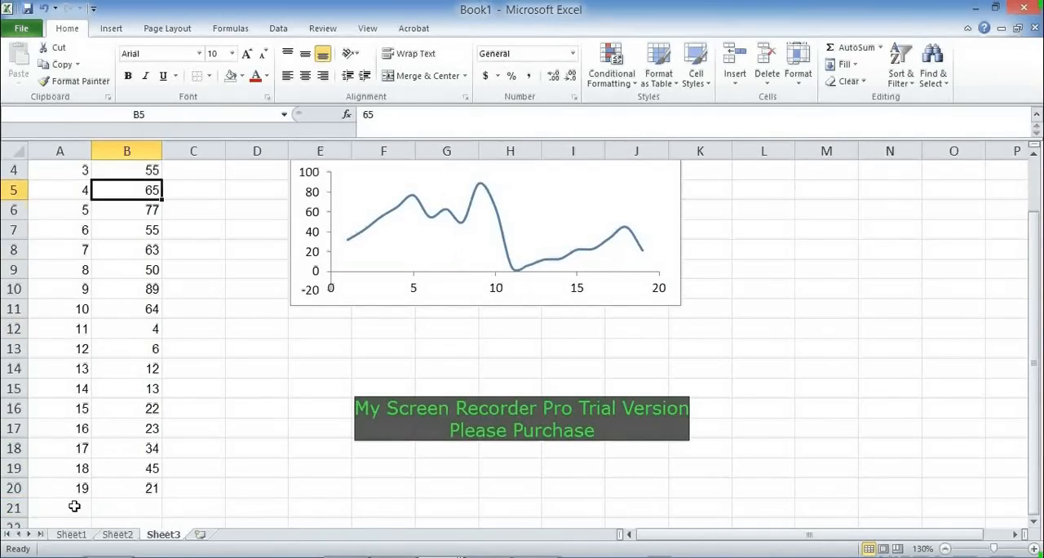
pyautogui.press('Up')
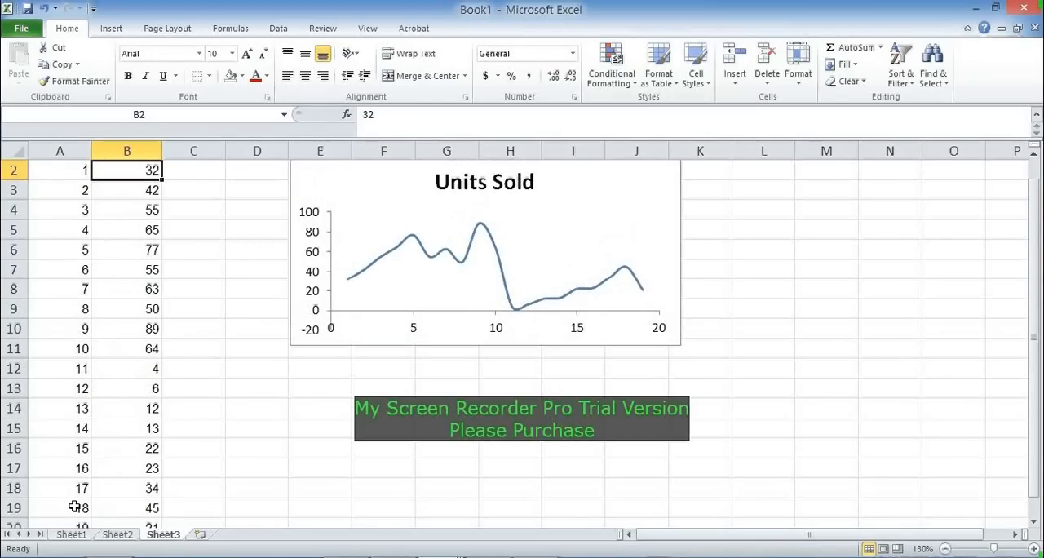
pyautogui.press('Up')
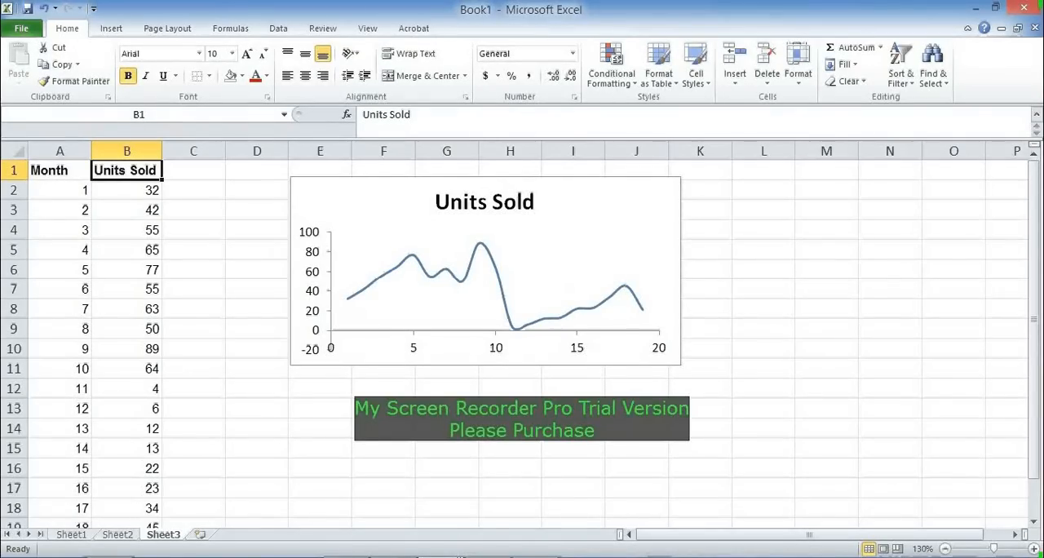
pyautogui.moveTo(458, 555)
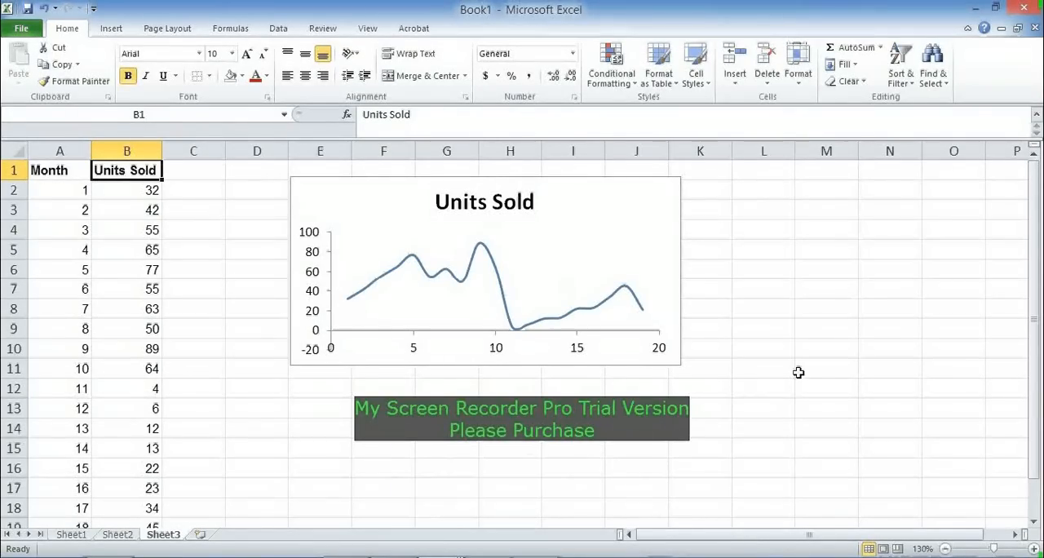